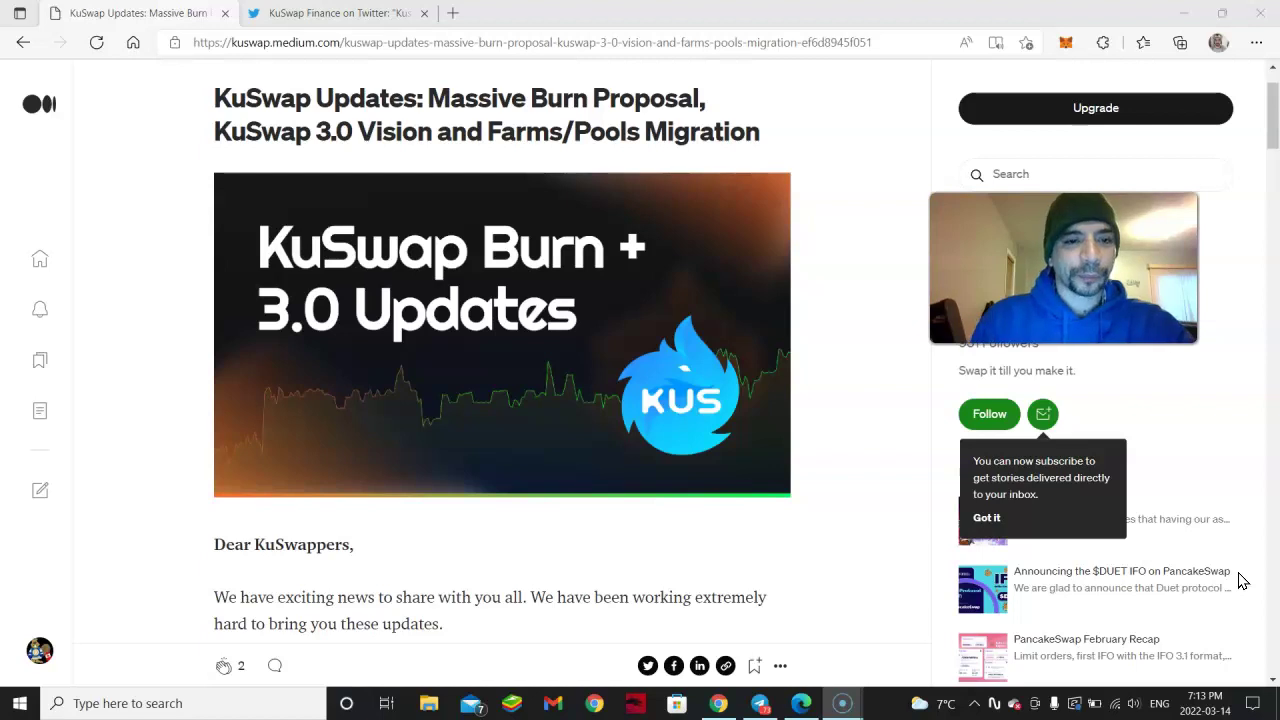
# Scroll the Medium article past the banner to the KuSwap 3.0 section on Leverage, Lending and Options
pyautogui.scroll(-1, 895, 587)
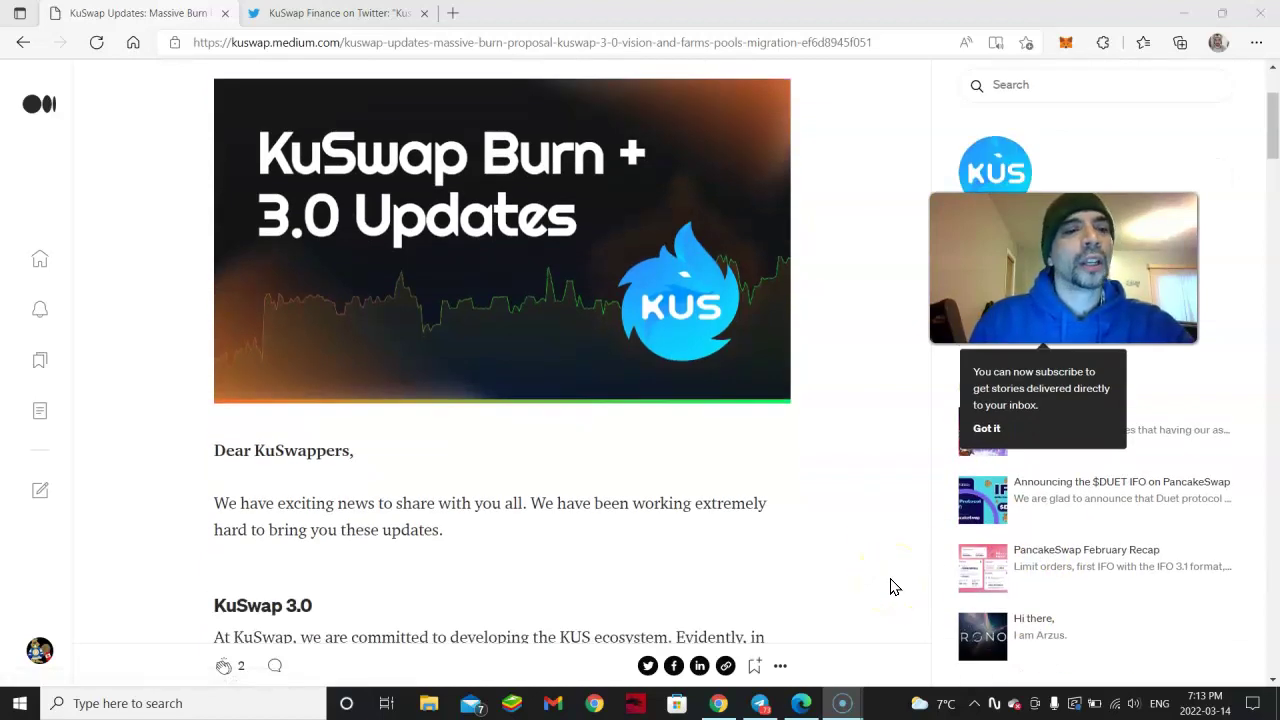
pyautogui.scroll(-1, 895, 587)
pyautogui.scroll(-1, 895, 587)
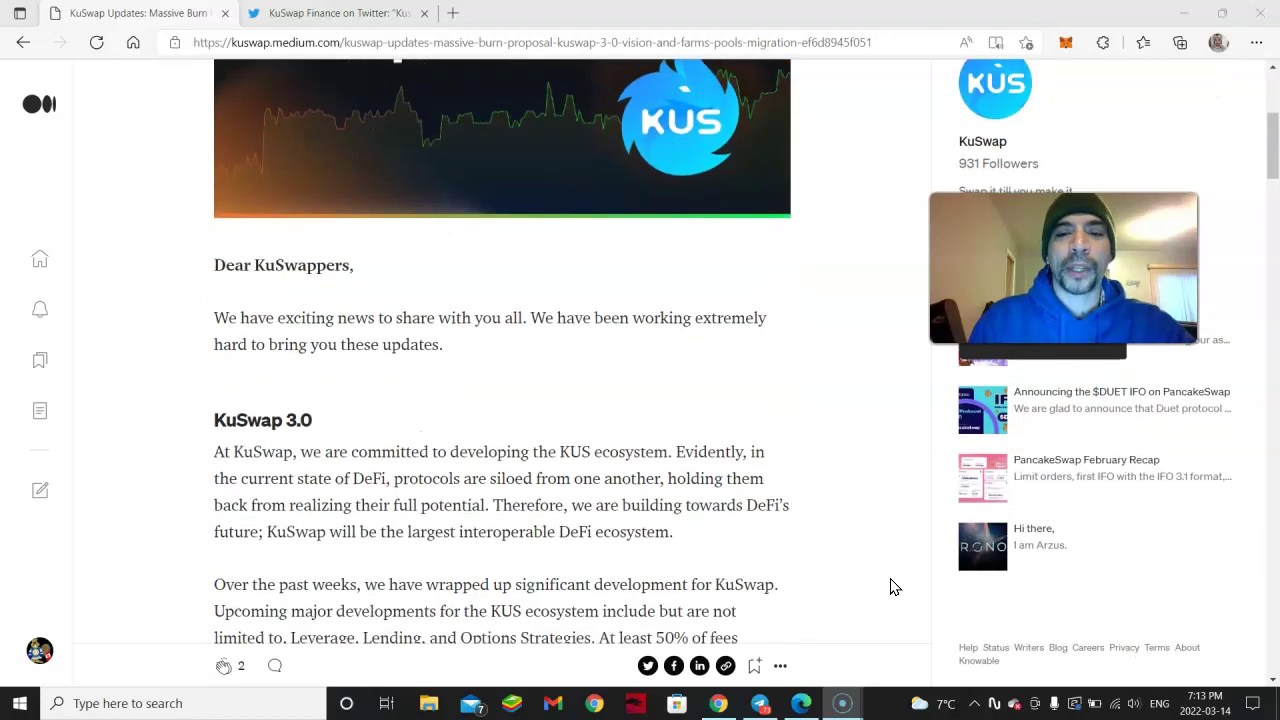
pyautogui.click(1020, 171)
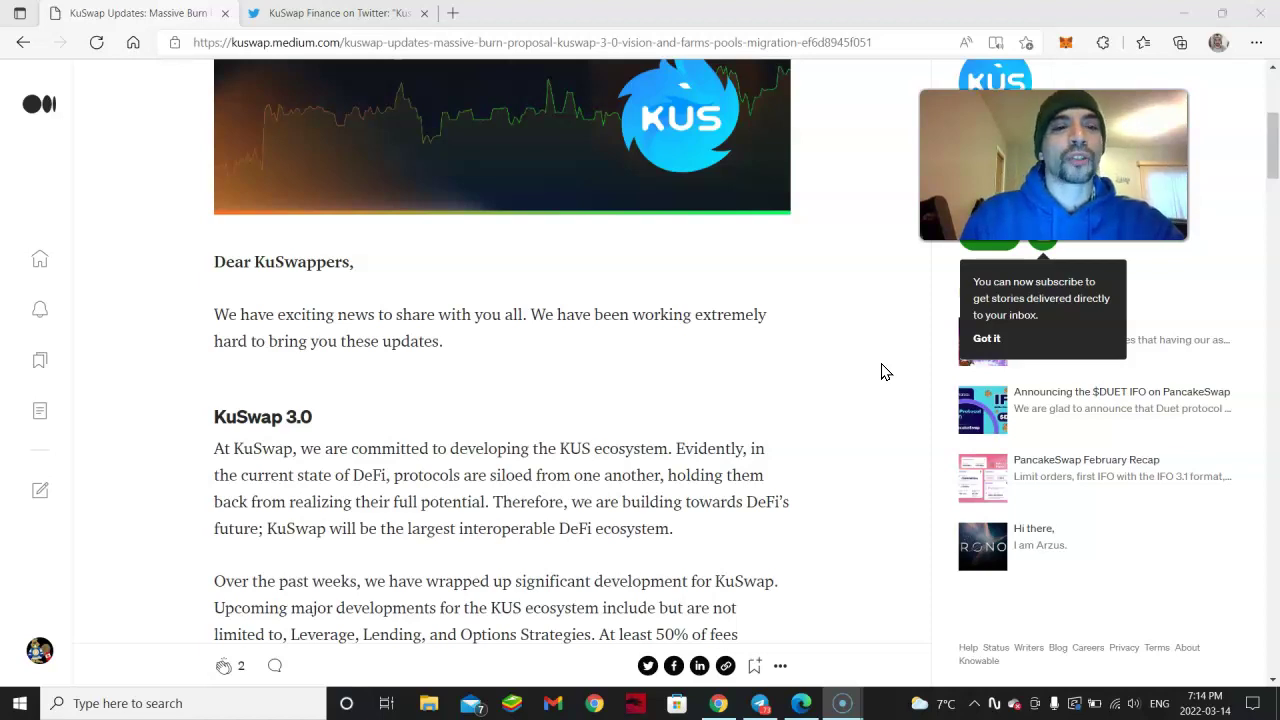
pyautogui.scroll(-2, 878, 373)
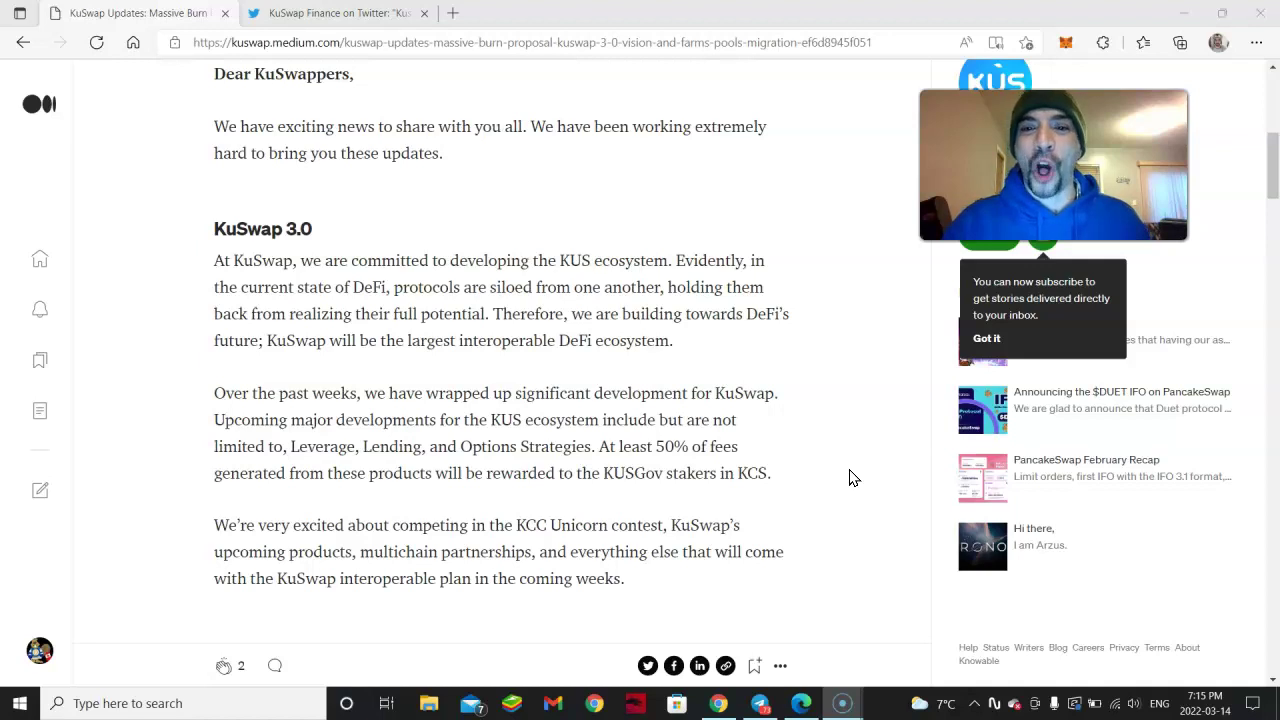
# Scroll down to the What You Need to Know and 100M KUS Quarterly Burn Proposal sections
pyautogui.scroll(-1, 849, 478)
pyautogui.scroll(-1, 849, 478)
pyautogui.scroll(-2, 849, 478)
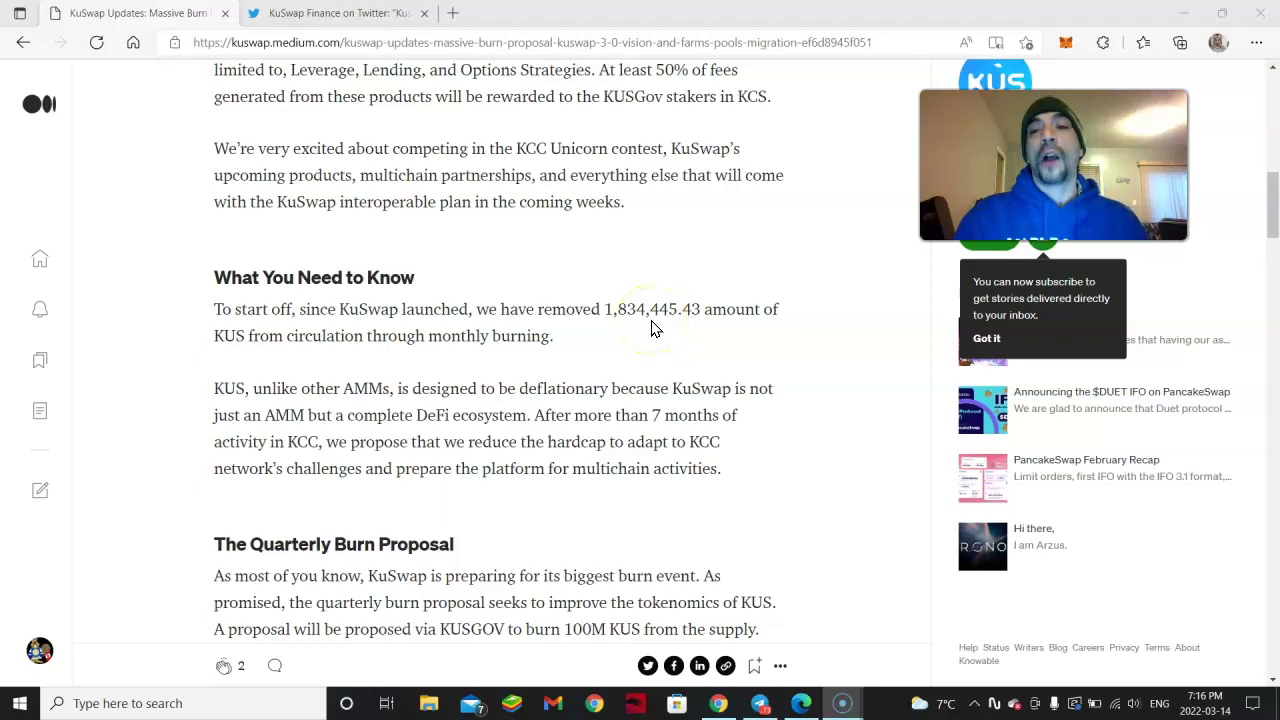
pyautogui.scroll(-1, 837, 474)
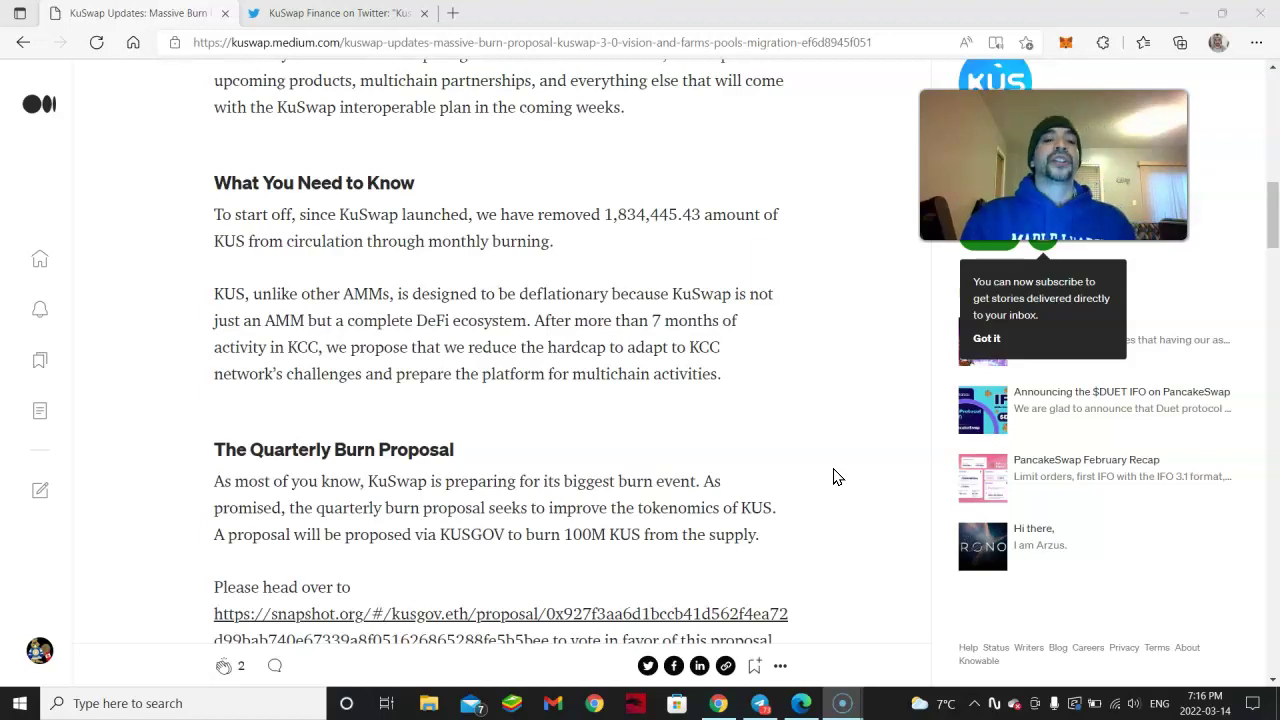
pyautogui.scroll(-2, 837, 477)
# Scroll a bit further toward The v1 Farms and Pools Migration heading
pyautogui.scroll(-1, 837, 477)
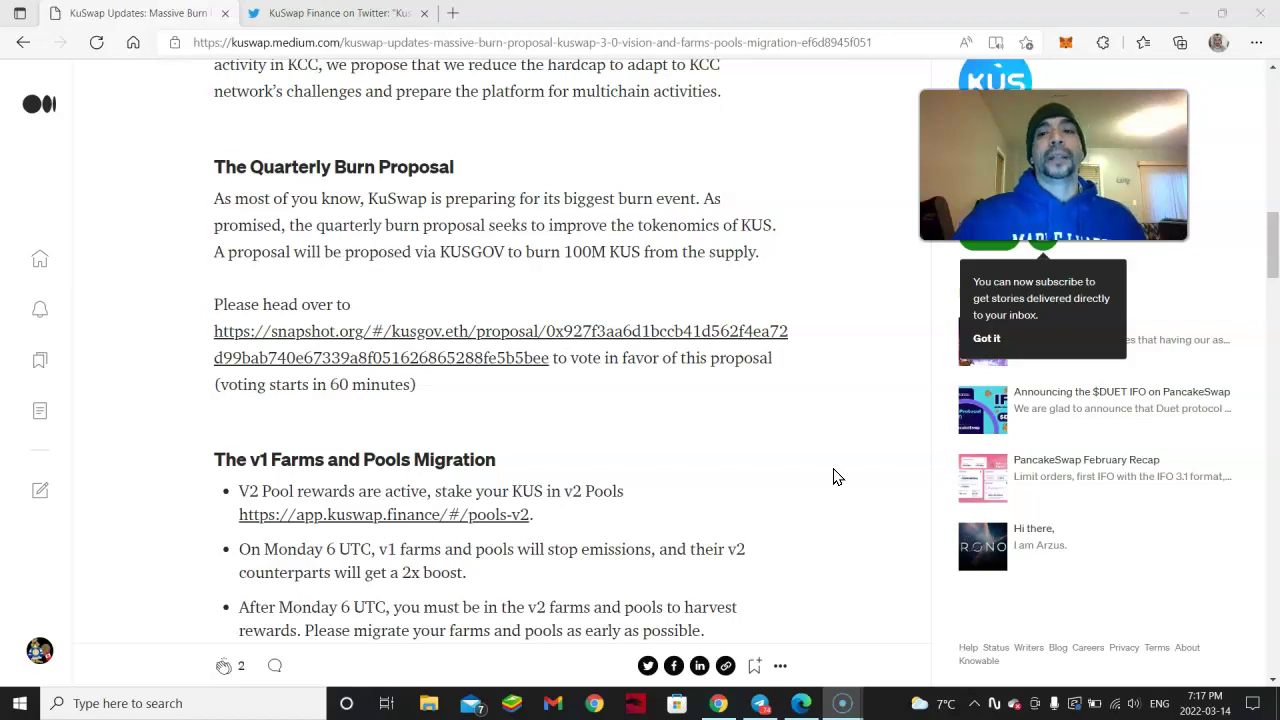
# Scroll the Medium article once more before leaving it for the KuSwap app
pyautogui.scroll(-2, 837, 477)
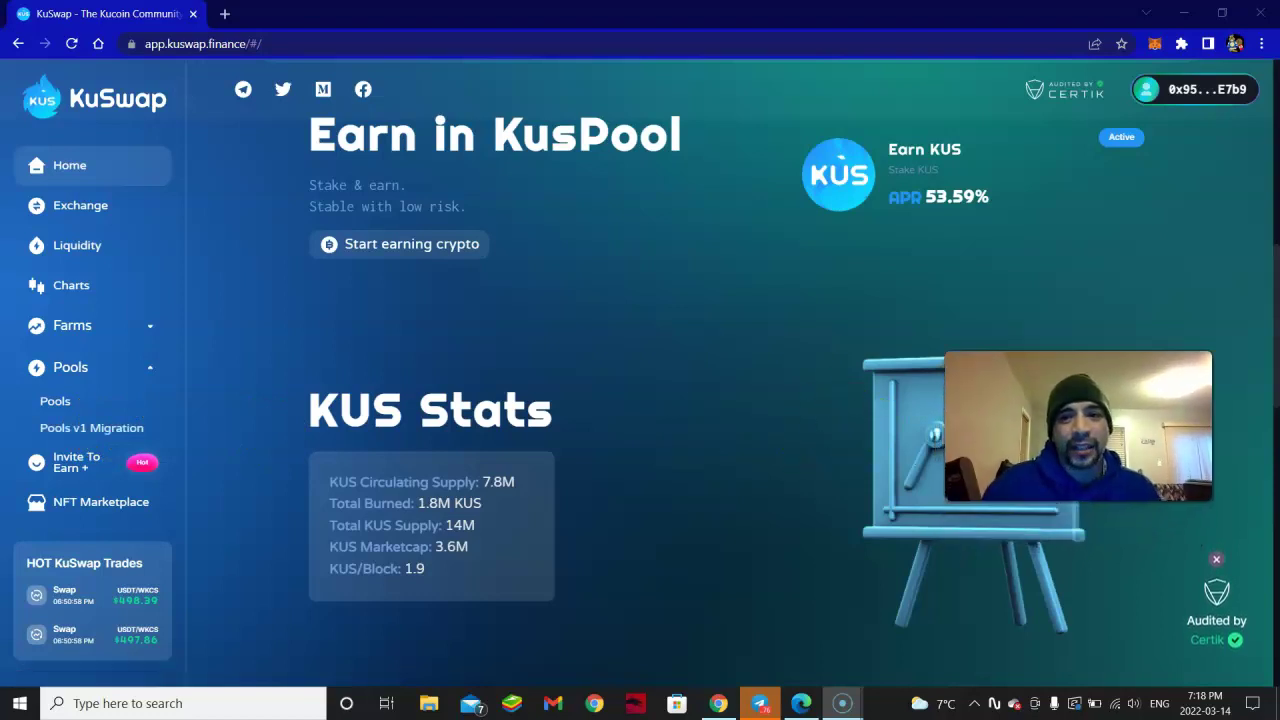
# Check v1 migration, then view v2 Pools: Earn KUS 54.22% APR, Auto Compound 75.22% APY
pyautogui.click(104, 436)
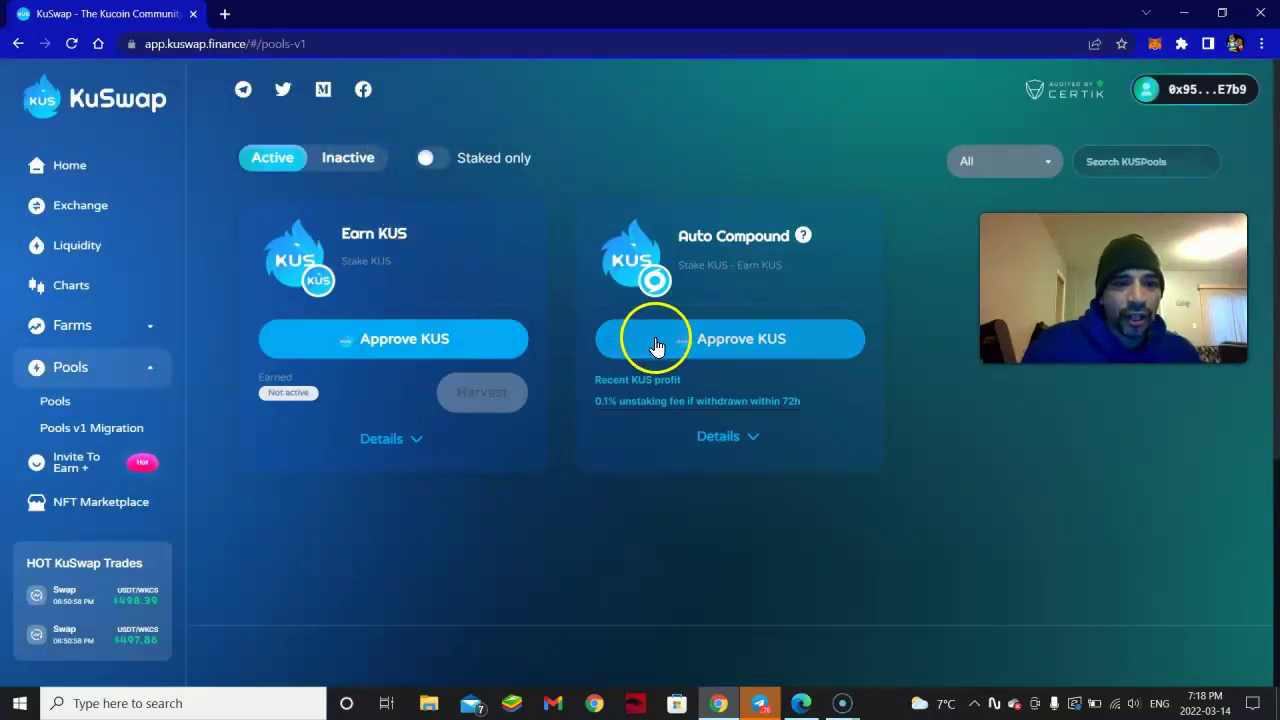
pyautogui.click(402, 331)
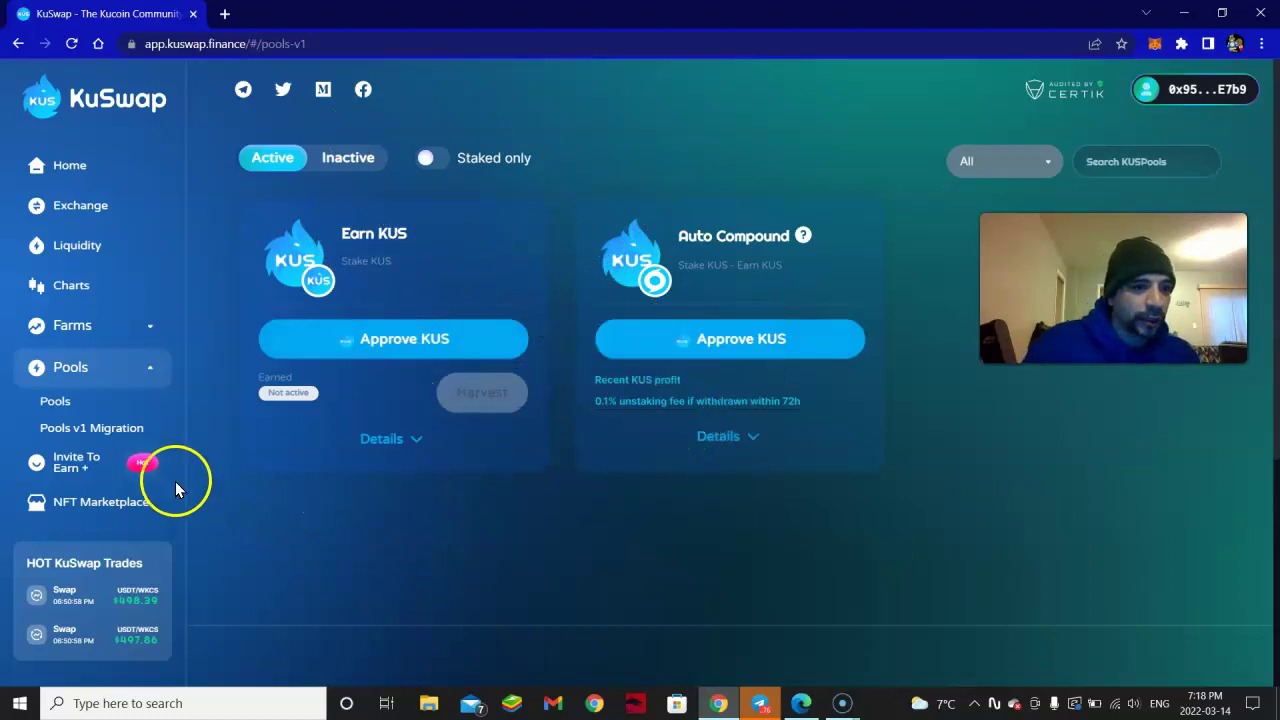
pyautogui.click(60, 402)
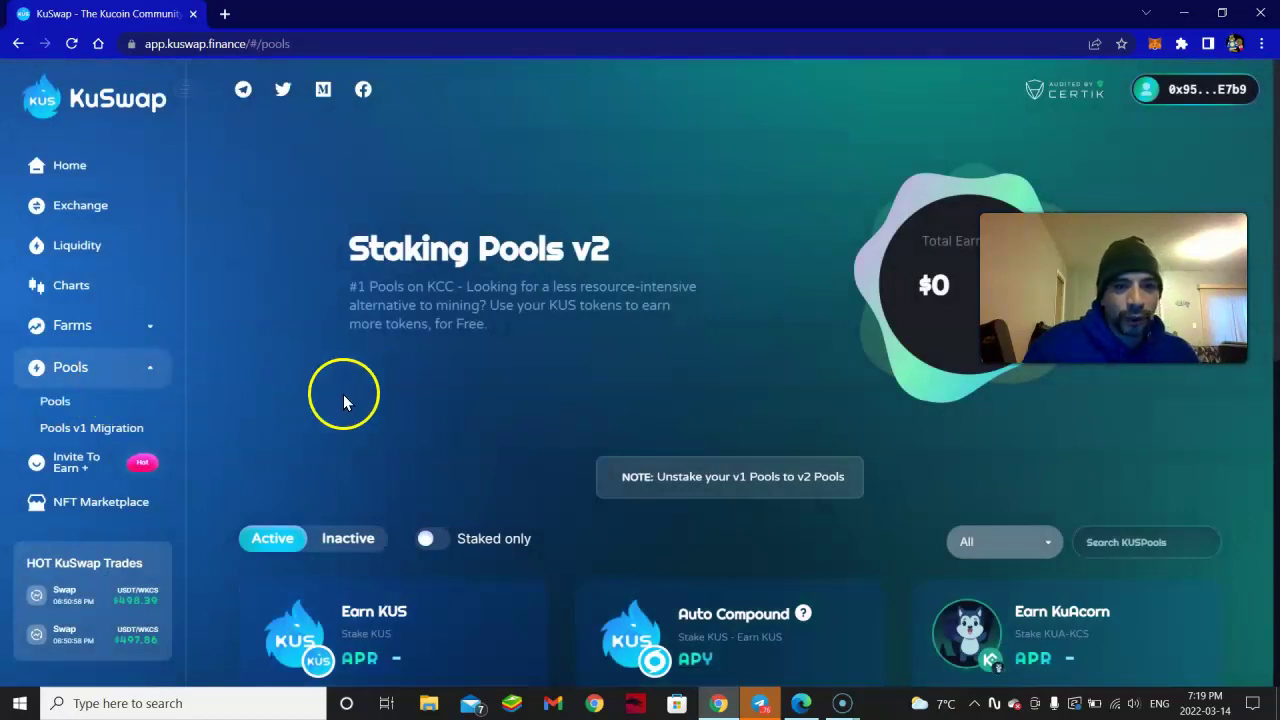
pyautogui.scroll(-2, 521, 472)
pyautogui.scroll(-1, 577, 496)
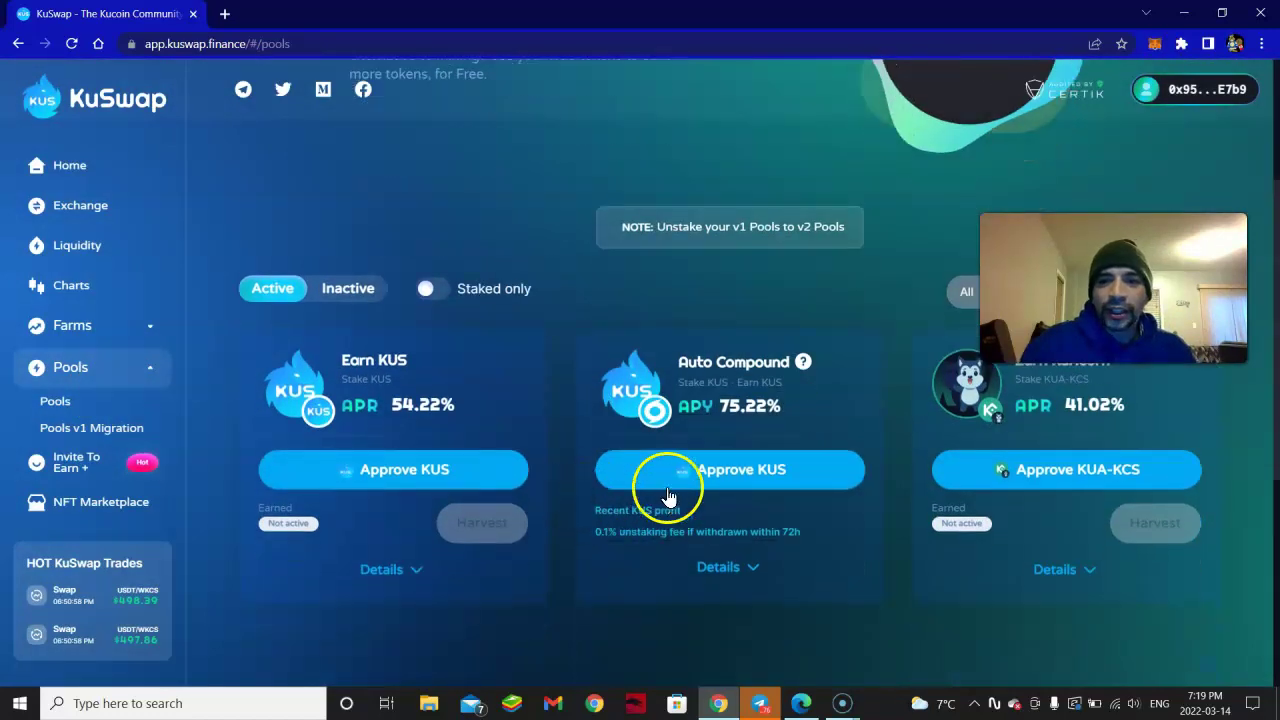
pyautogui.moveTo(1100, 290); pyautogui.dragTo(373, 178)
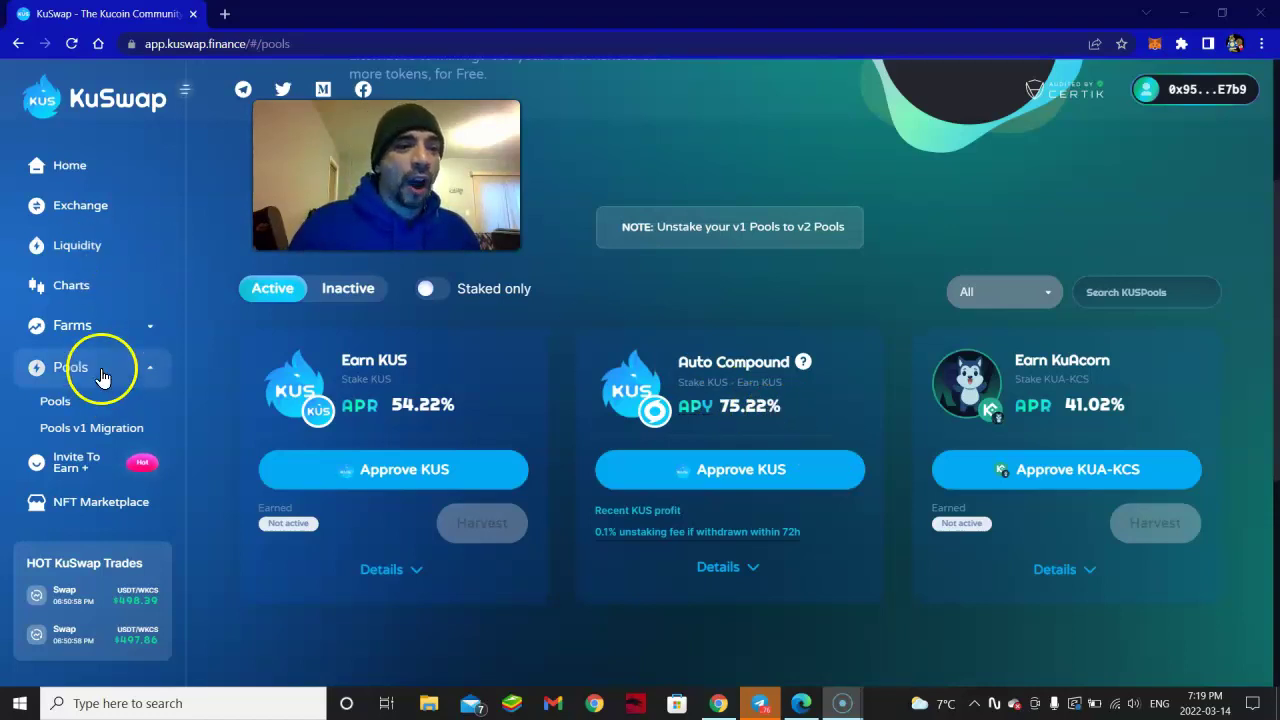
pyautogui.click(116, 337)
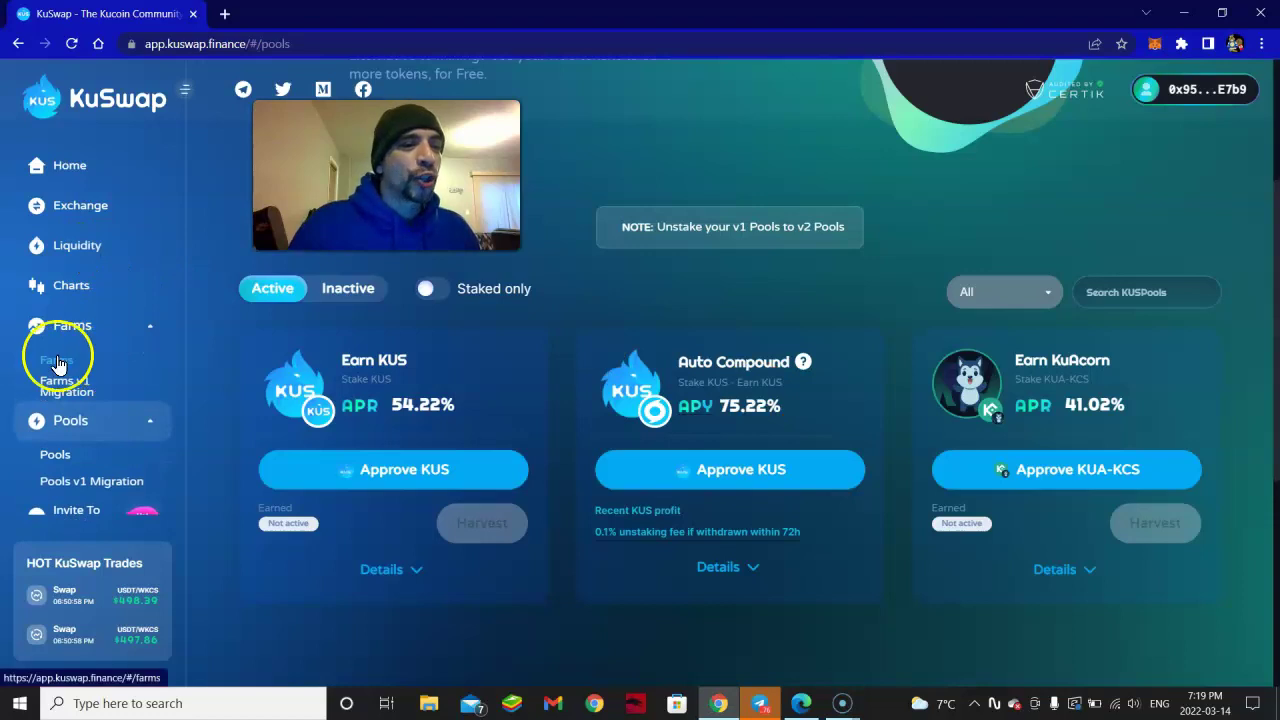
# Browse the v1 farms migration page from top to bottom
pyautogui.click(85, 378)
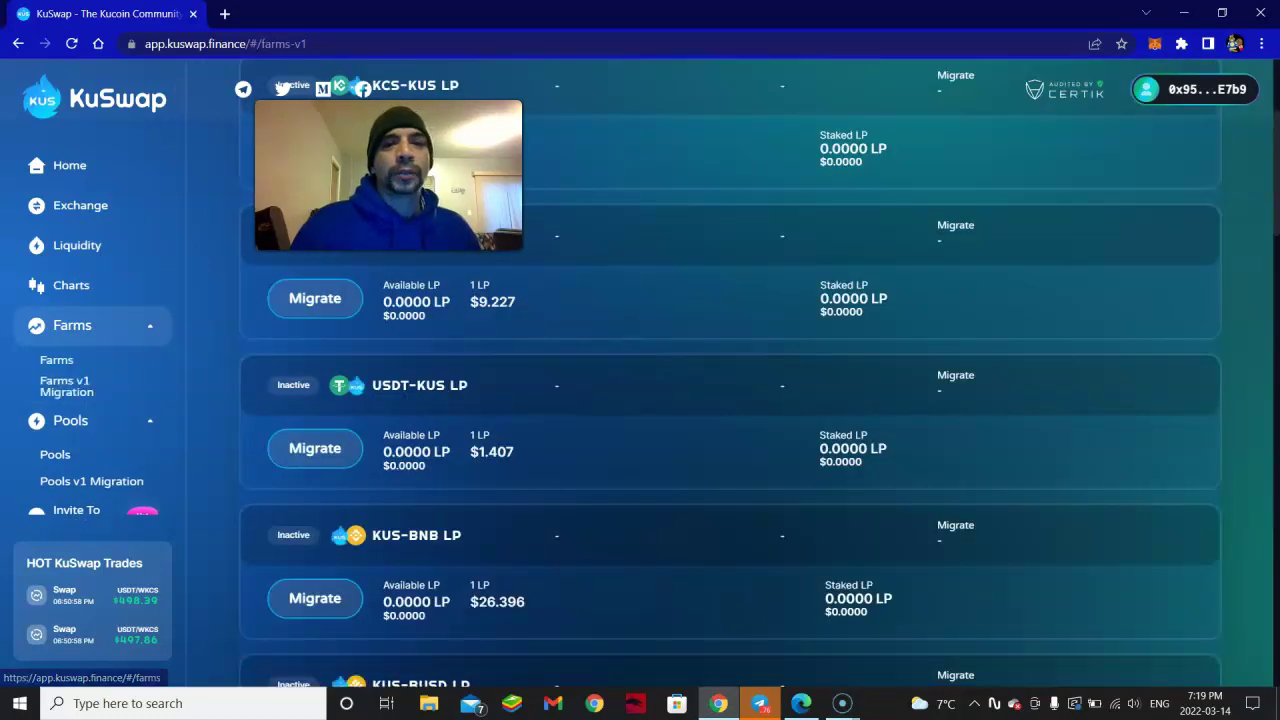
pyautogui.scroll(2, 780, 275)
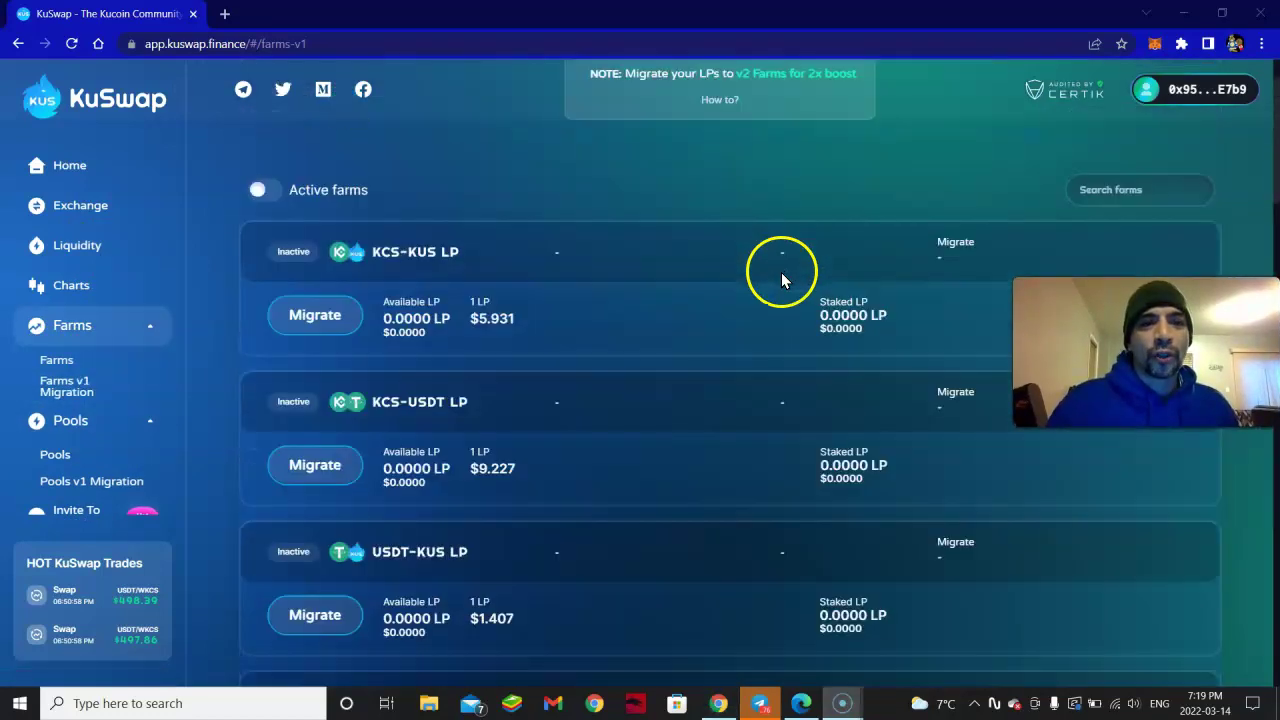
pyautogui.scroll(1, 780, 275)
pyautogui.scroll(-1, 771, 282)
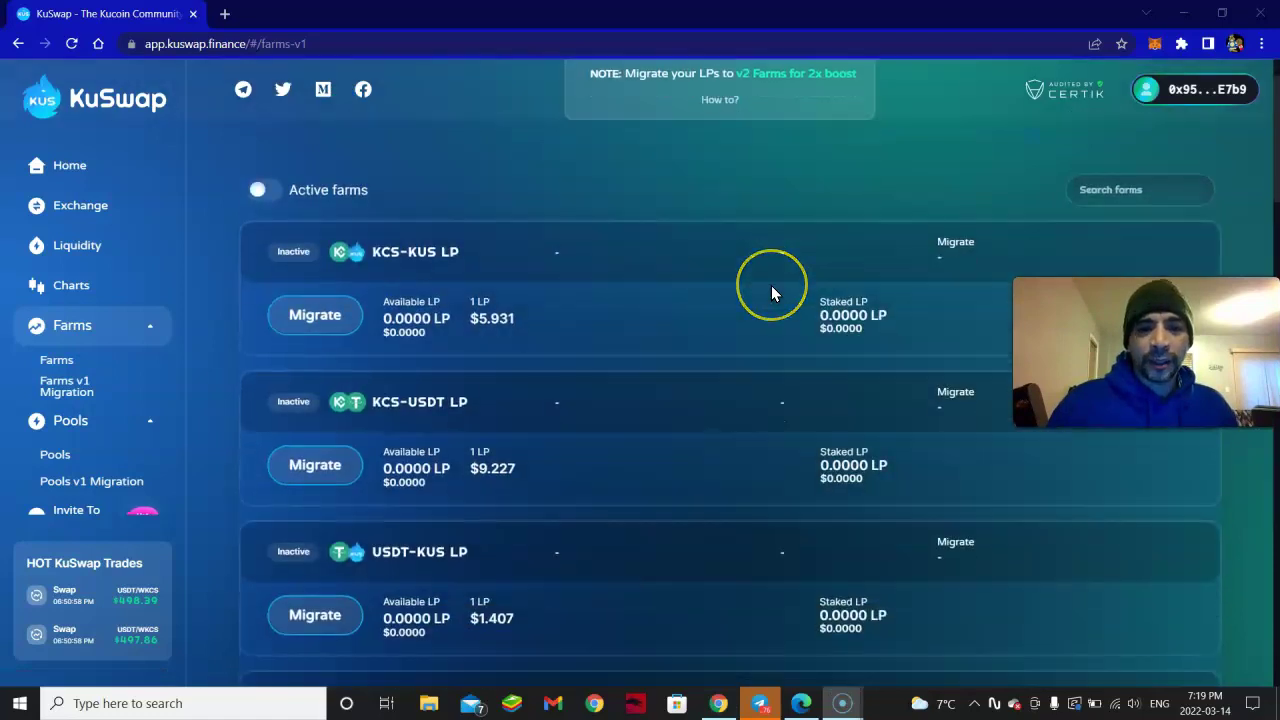
pyautogui.scroll(-3, 771, 285)
pyautogui.scroll(-2, 684, 296)
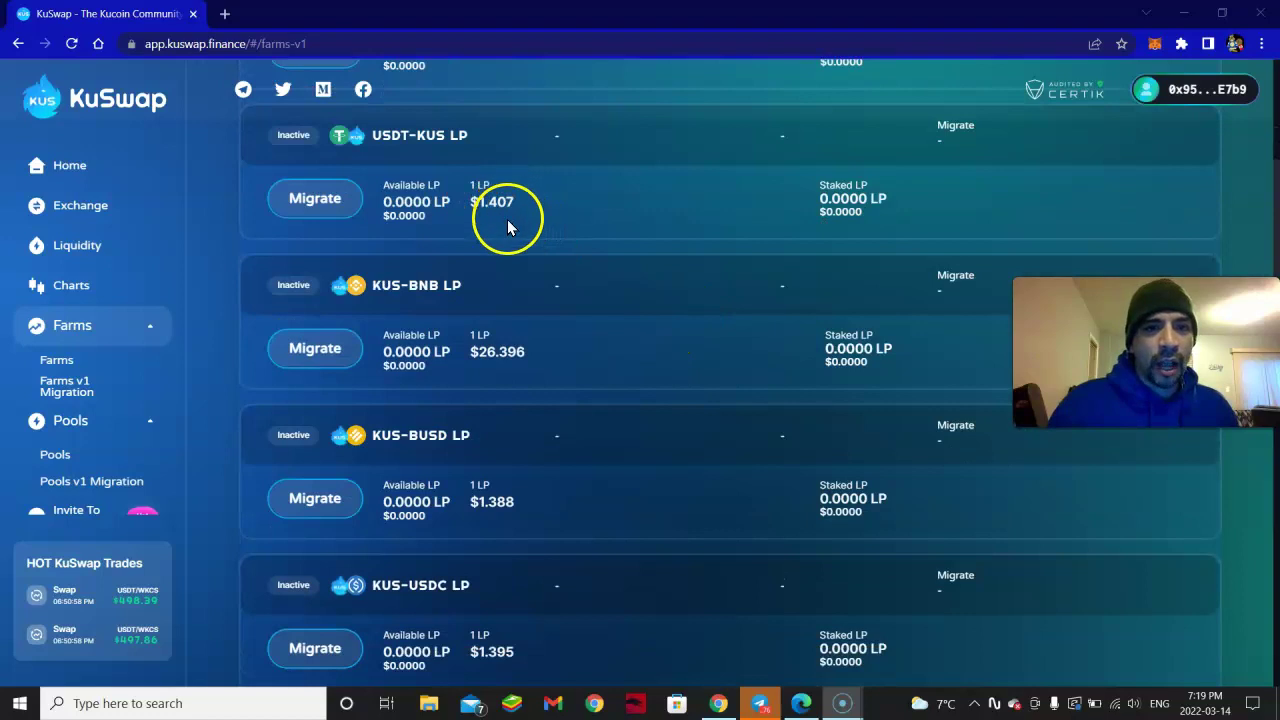
pyautogui.scroll(-1, 551, 300)
pyautogui.scroll(-1, 548, 330)
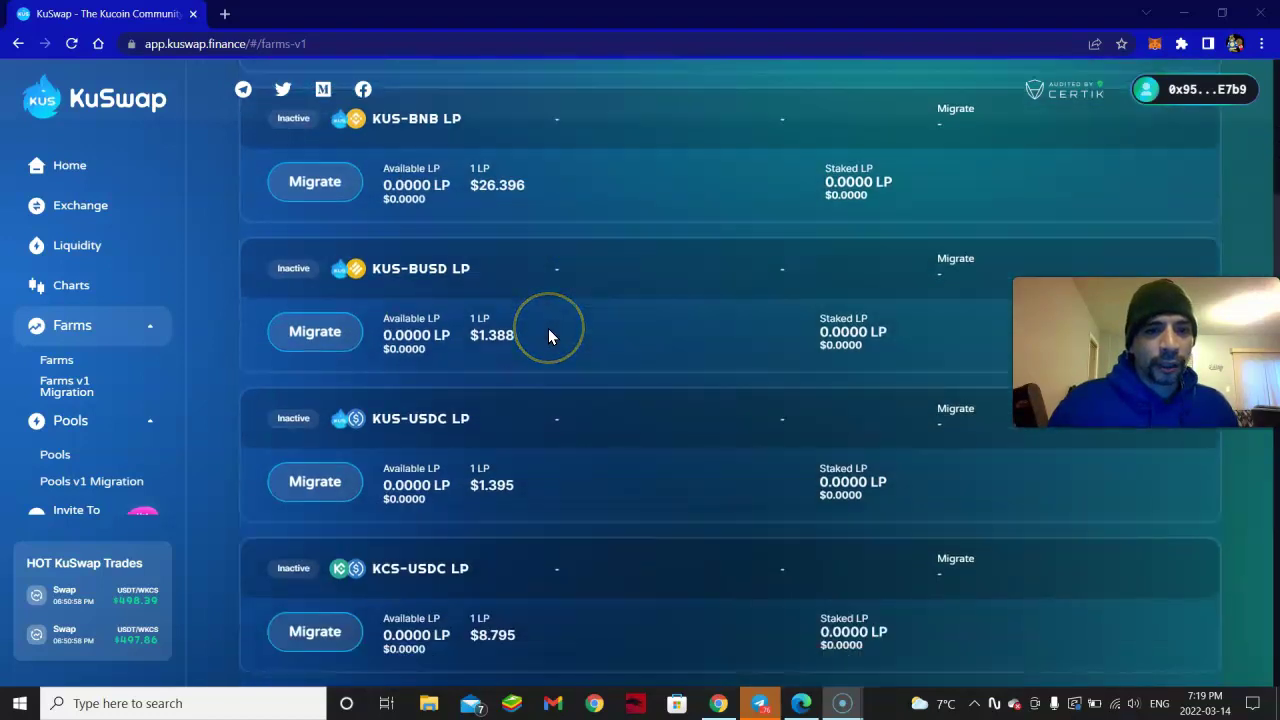
pyautogui.scroll(-2, 548, 335)
pyautogui.scroll(-1, 531, 272)
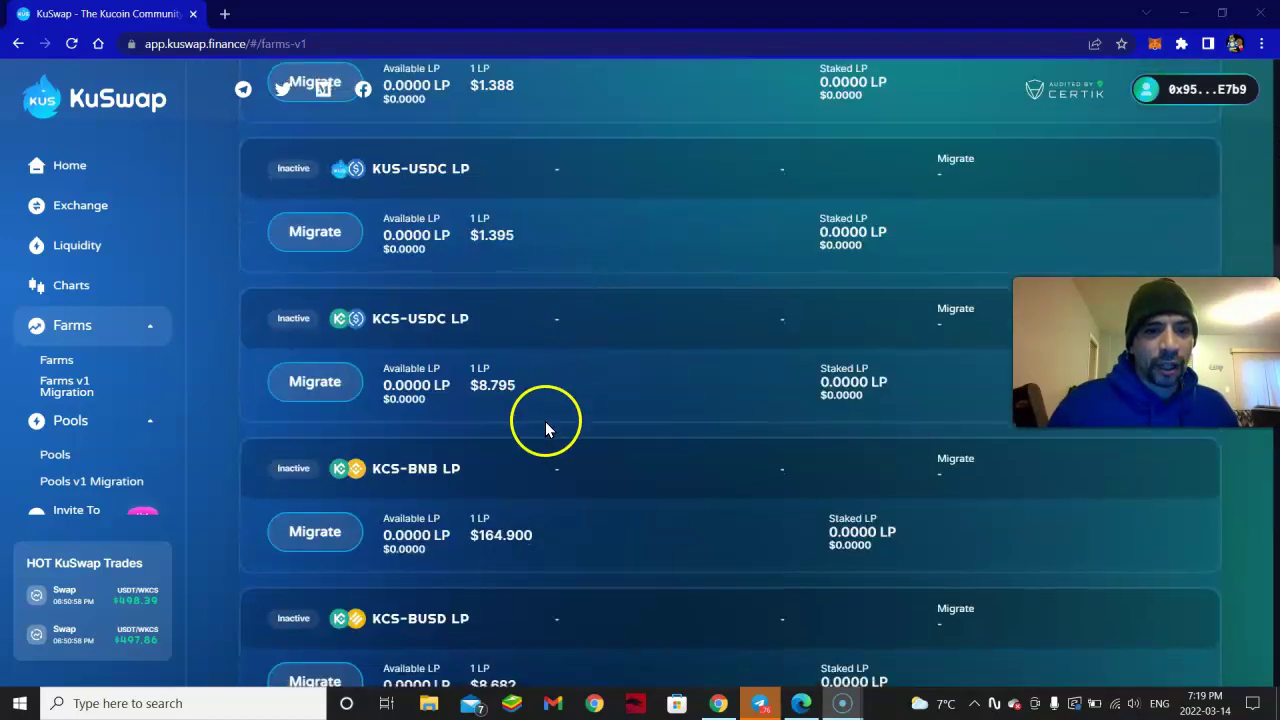
pyautogui.scroll(5, 560, 415)
pyautogui.scroll(4, 598, 385)
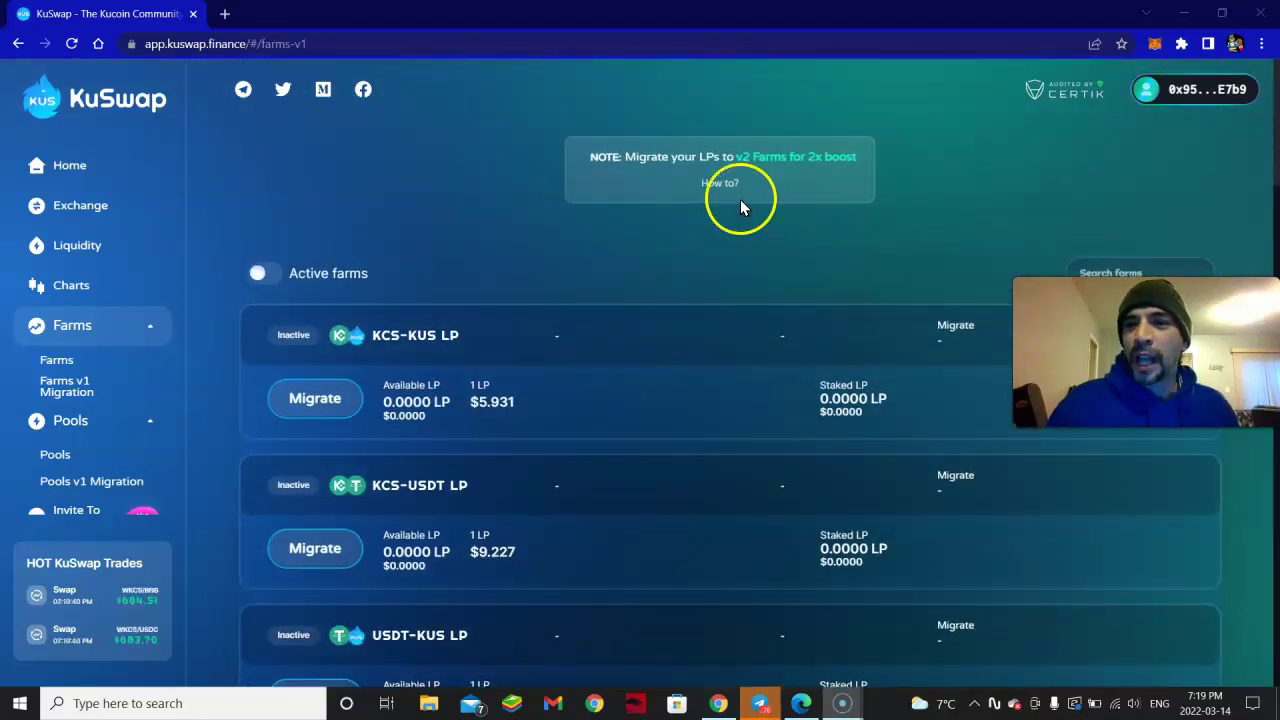
# Review Farms V2 and show active farms only, leaving USDT-KUS LP at 193.35% APR
pyautogui.click(790, 156)
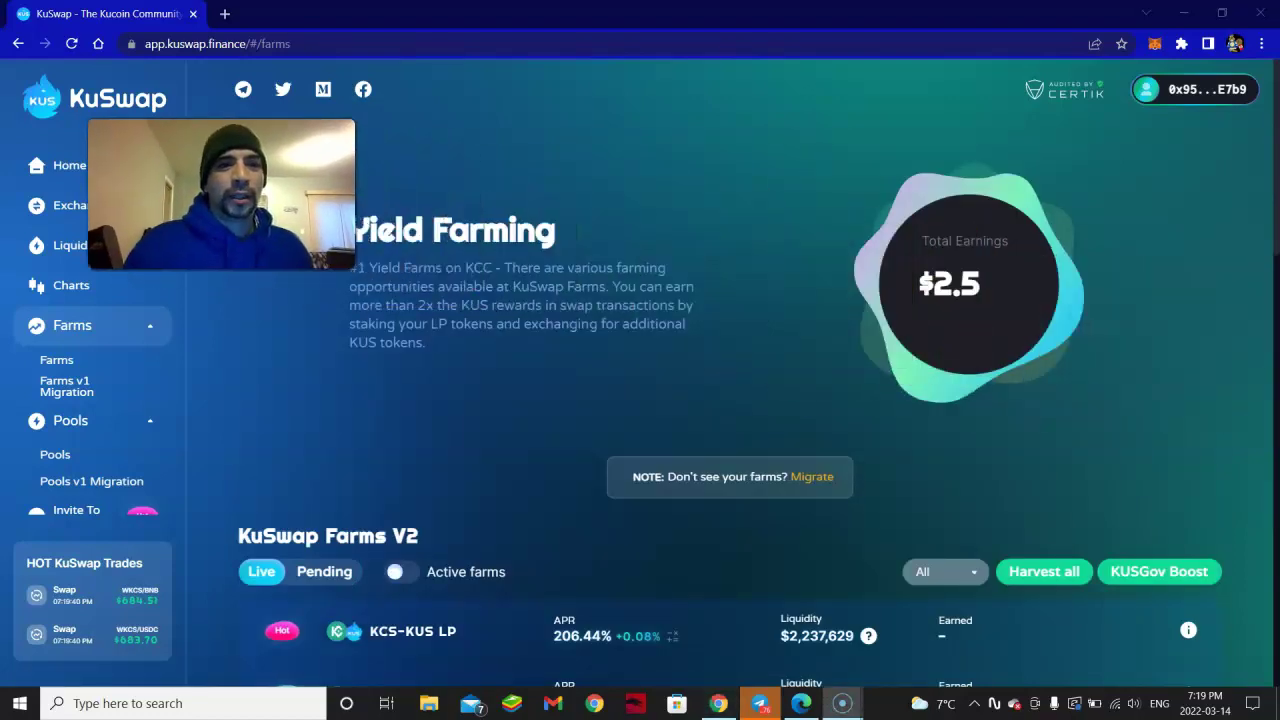
pyautogui.scroll(-4, 702, 419)
pyautogui.scroll(-1, 671, 418)
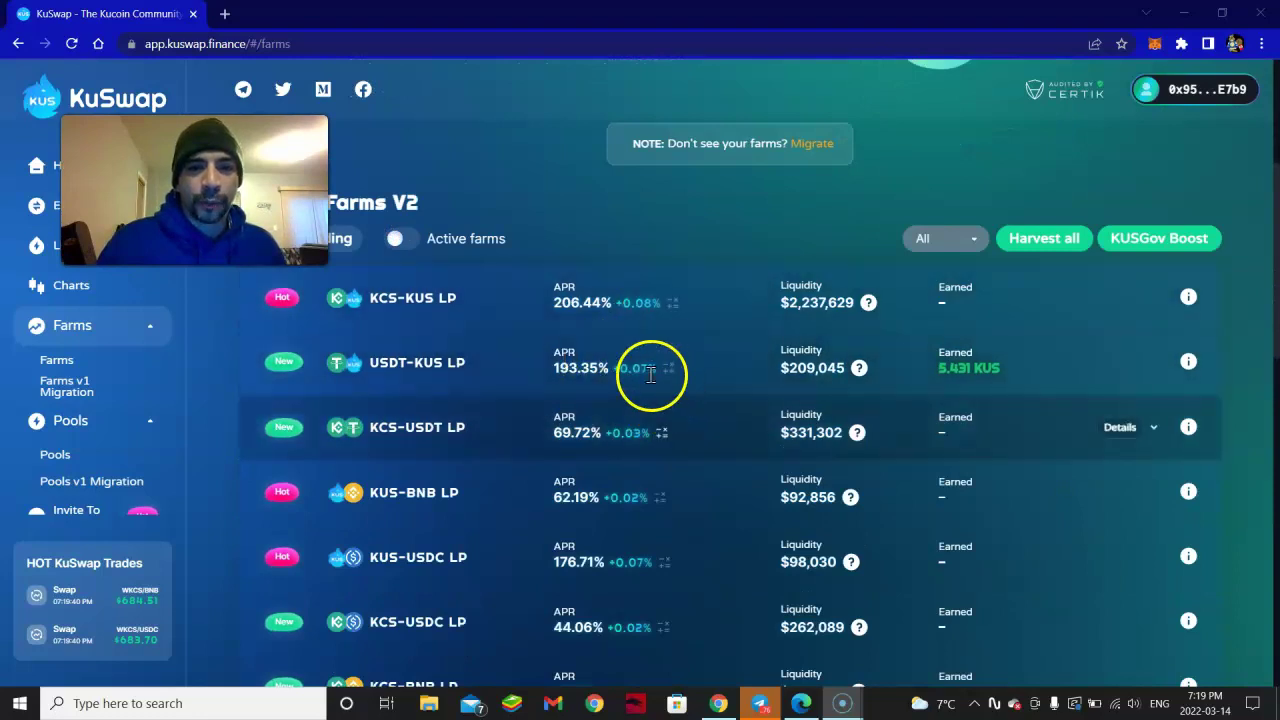
pyautogui.moveTo(631, 368)
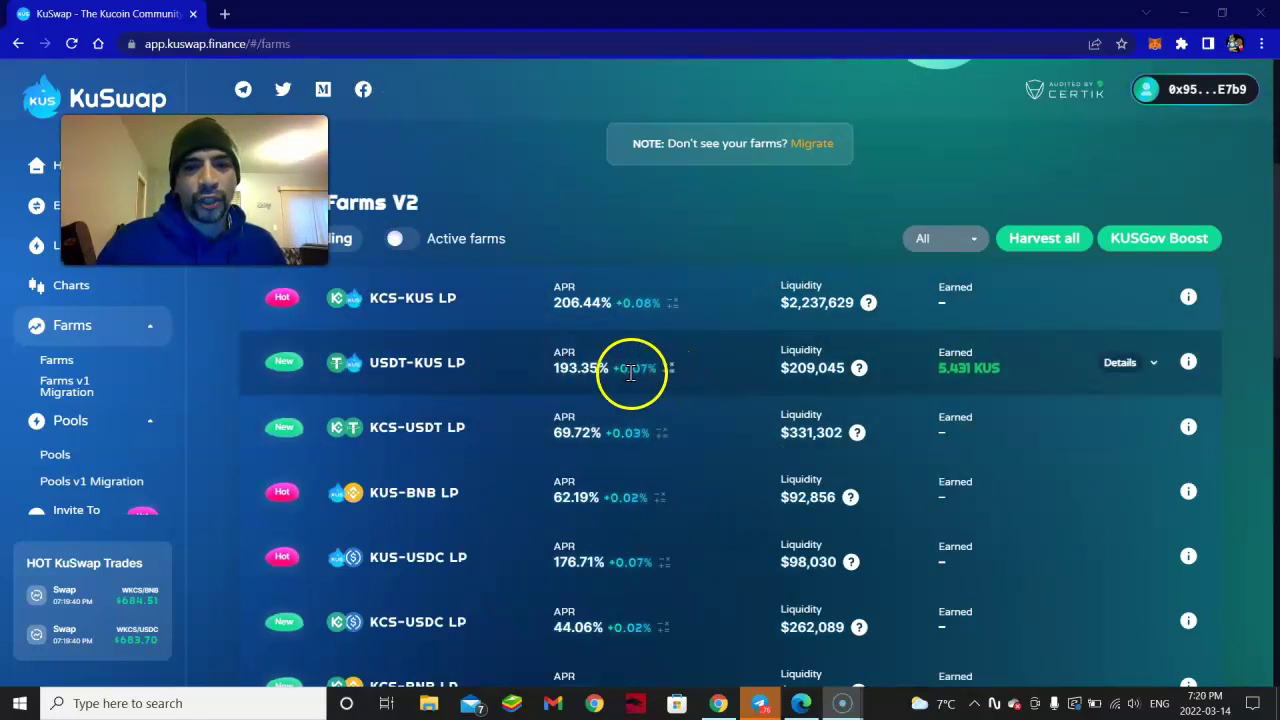
pyautogui.scroll(-2, 617, 380)
pyautogui.scroll(-1, 640, 408)
pyautogui.scroll(-1, 651, 455)
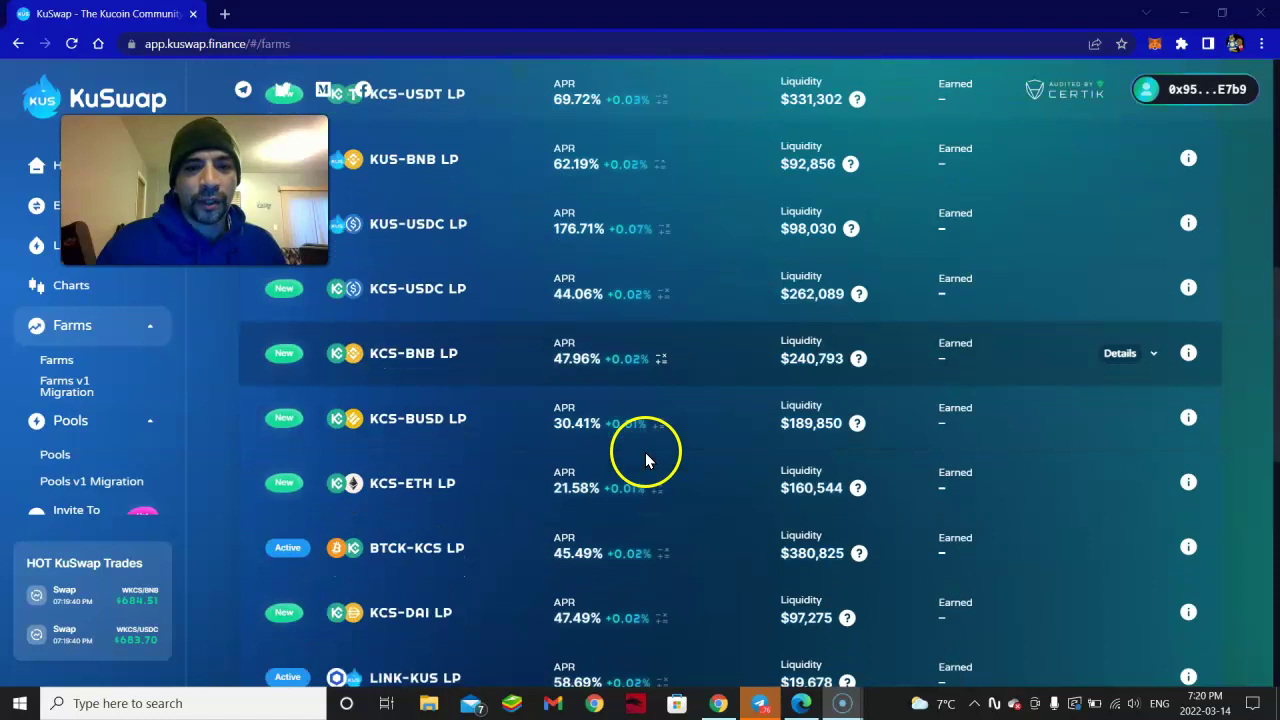
pyautogui.scroll(-2, 645, 455)
pyautogui.scroll(-1, 650, 470)
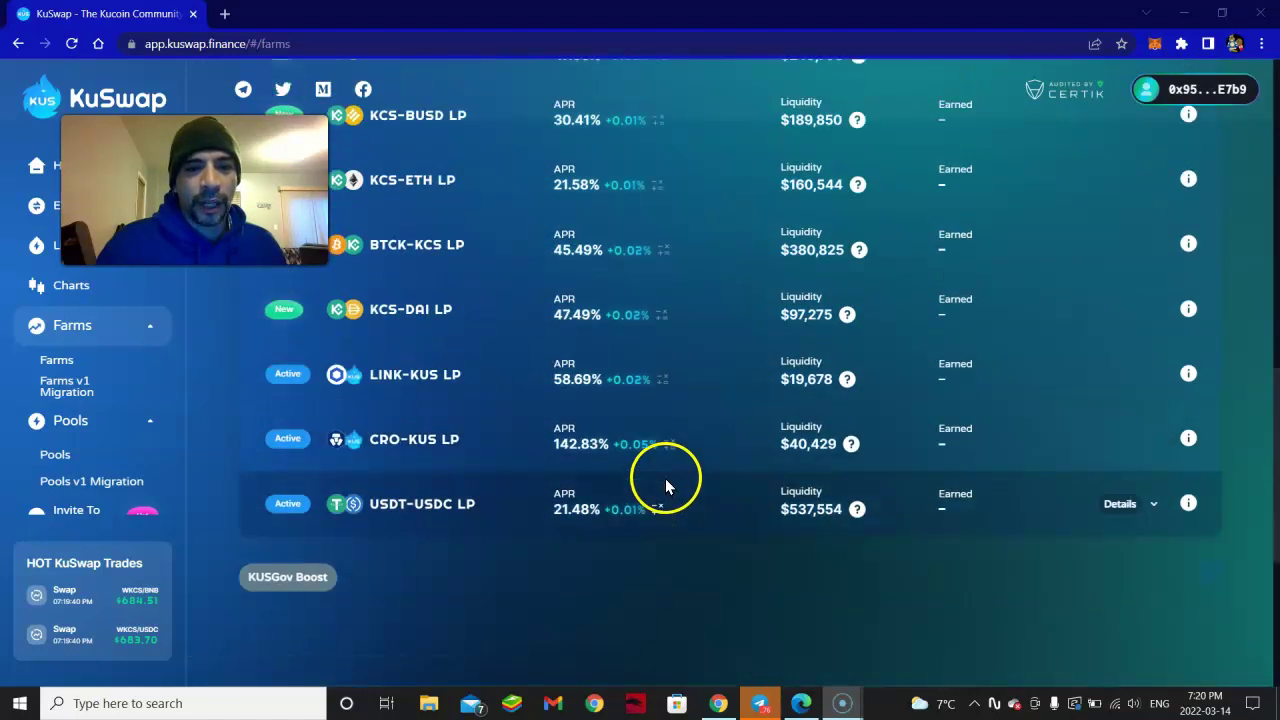
pyautogui.scroll(3, 665, 480)
pyautogui.scroll(1, 663, 460)
pyautogui.scroll(2, 665, 440)
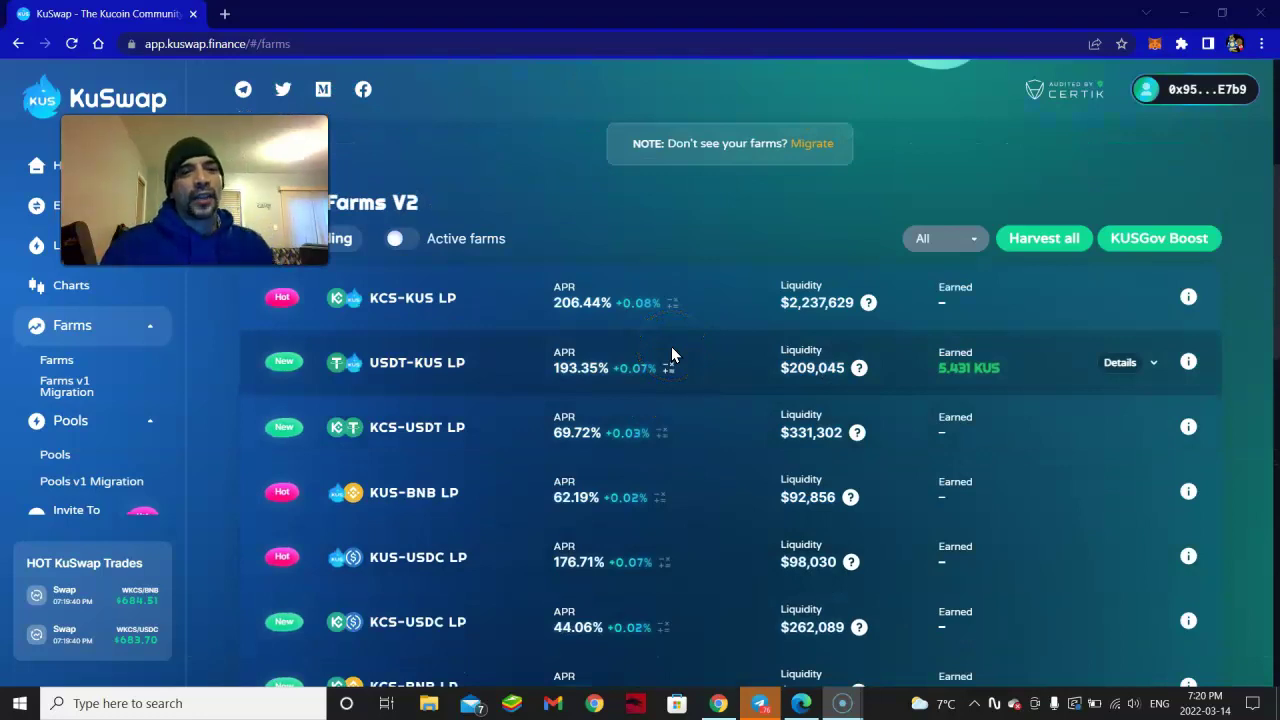
pyautogui.click(709, 349)
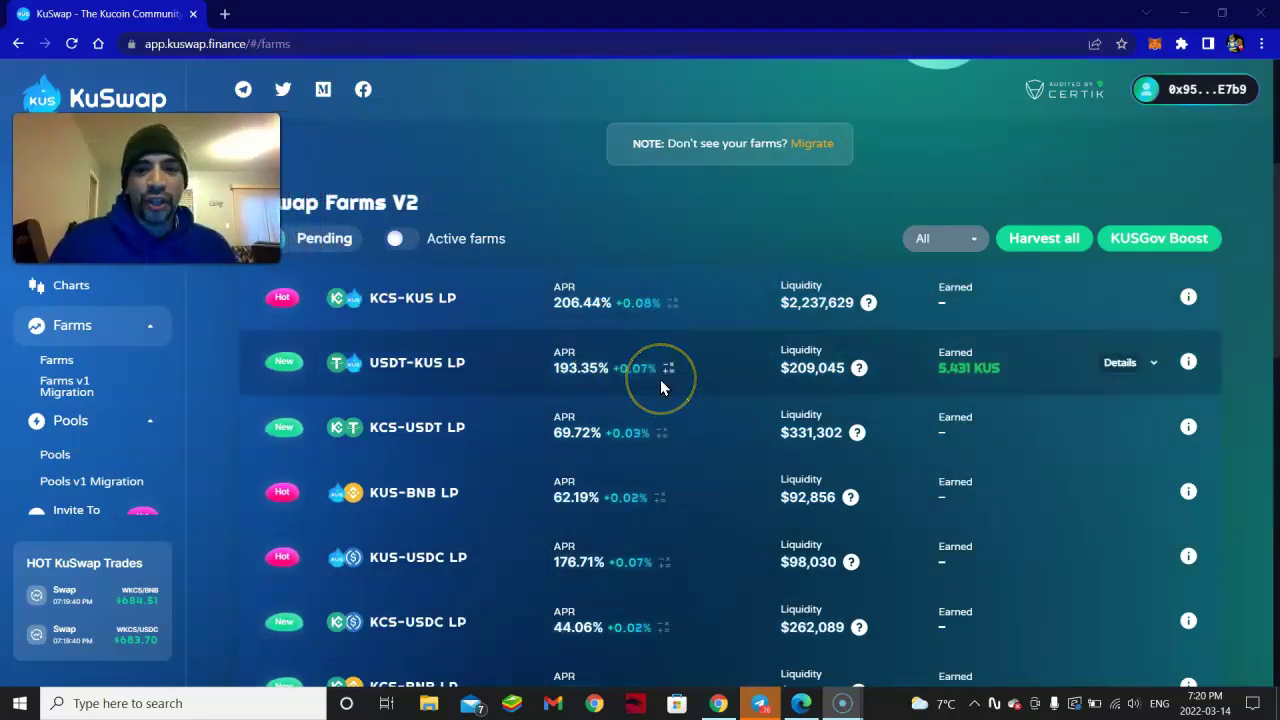
pyautogui.click(398, 239)
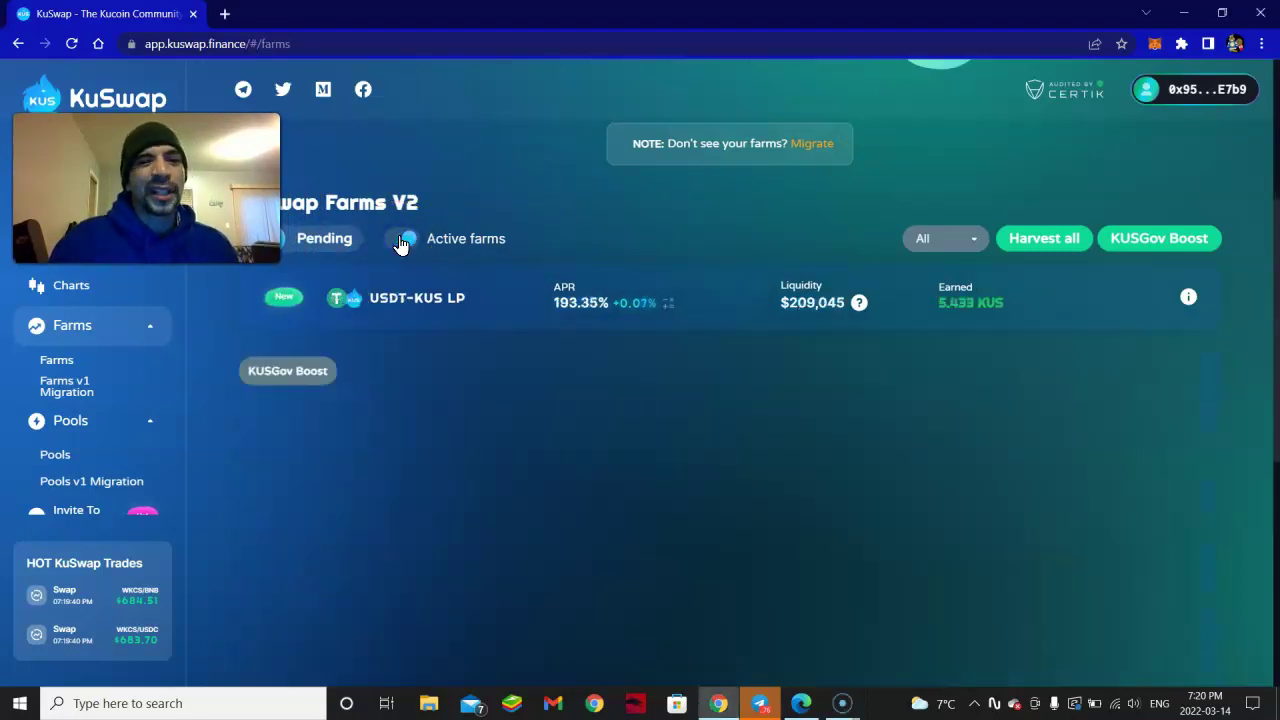
# Project the full USDT-KUS LP balance over one year with 14-day compounding: $2,895.17
pyautogui.click(670, 302)
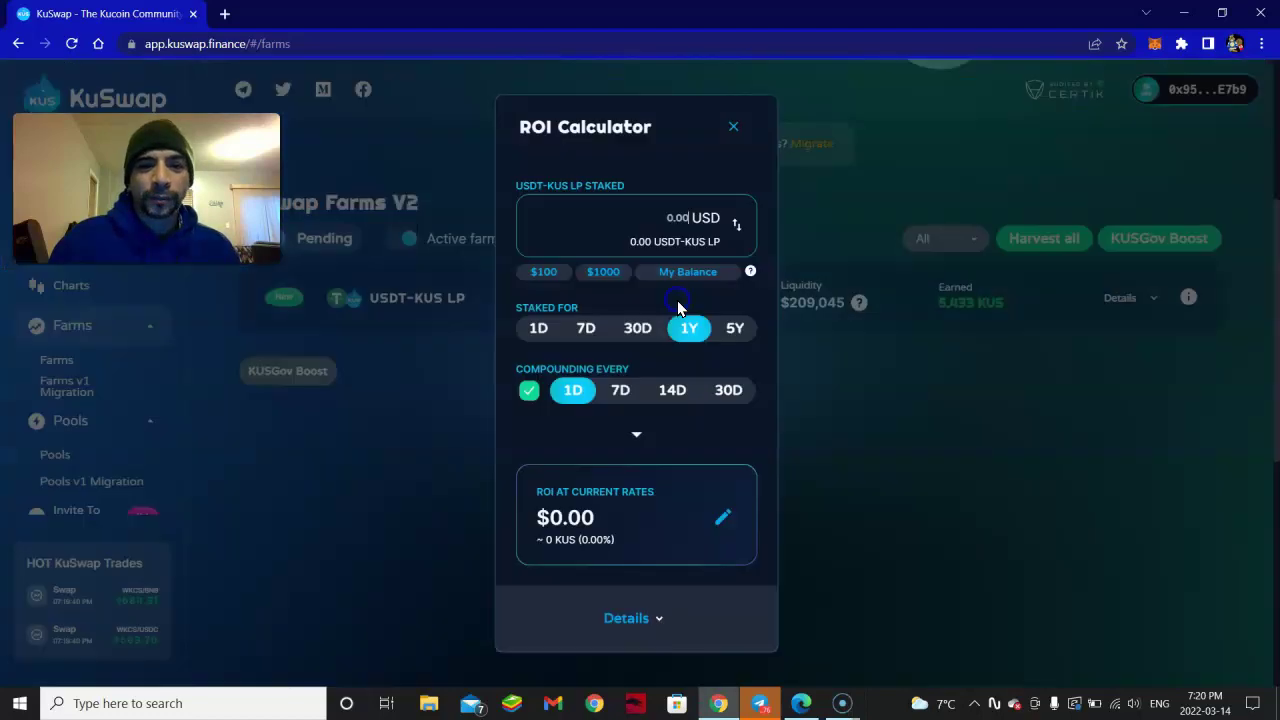
pyautogui.click(692, 274)
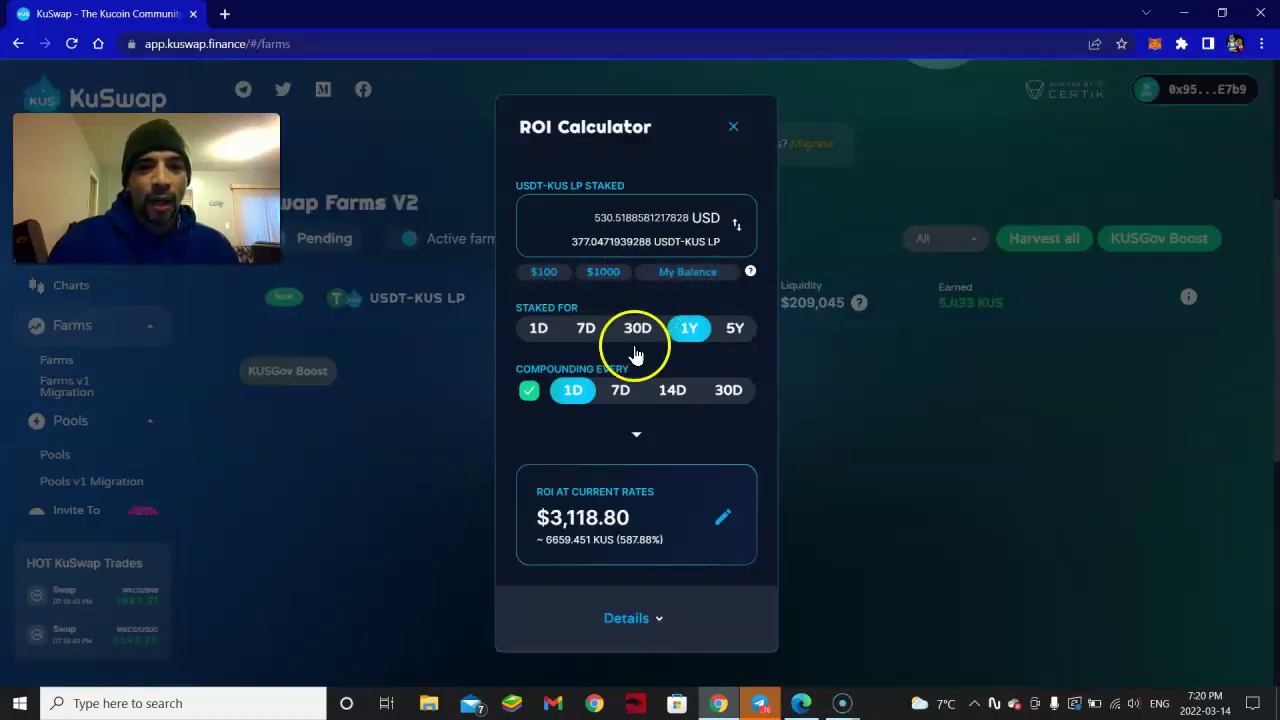
pyautogui.click(538, 329)
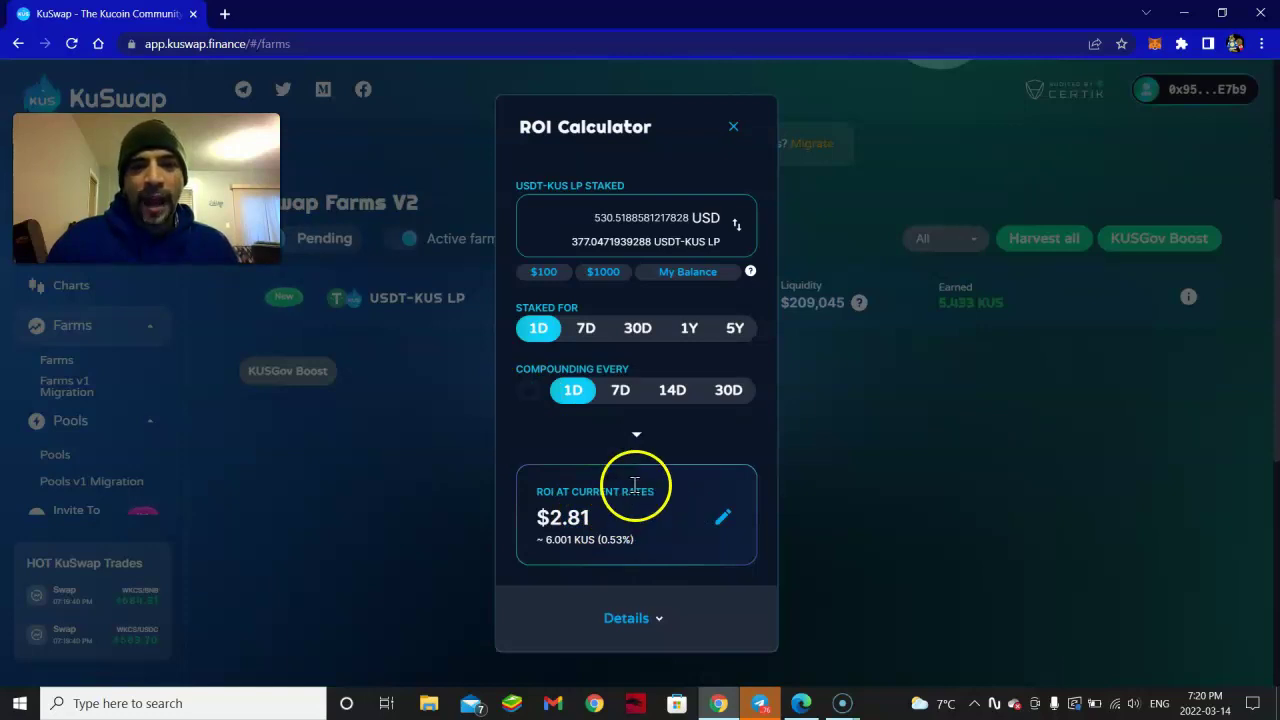
pyautogui.click(529, 391)
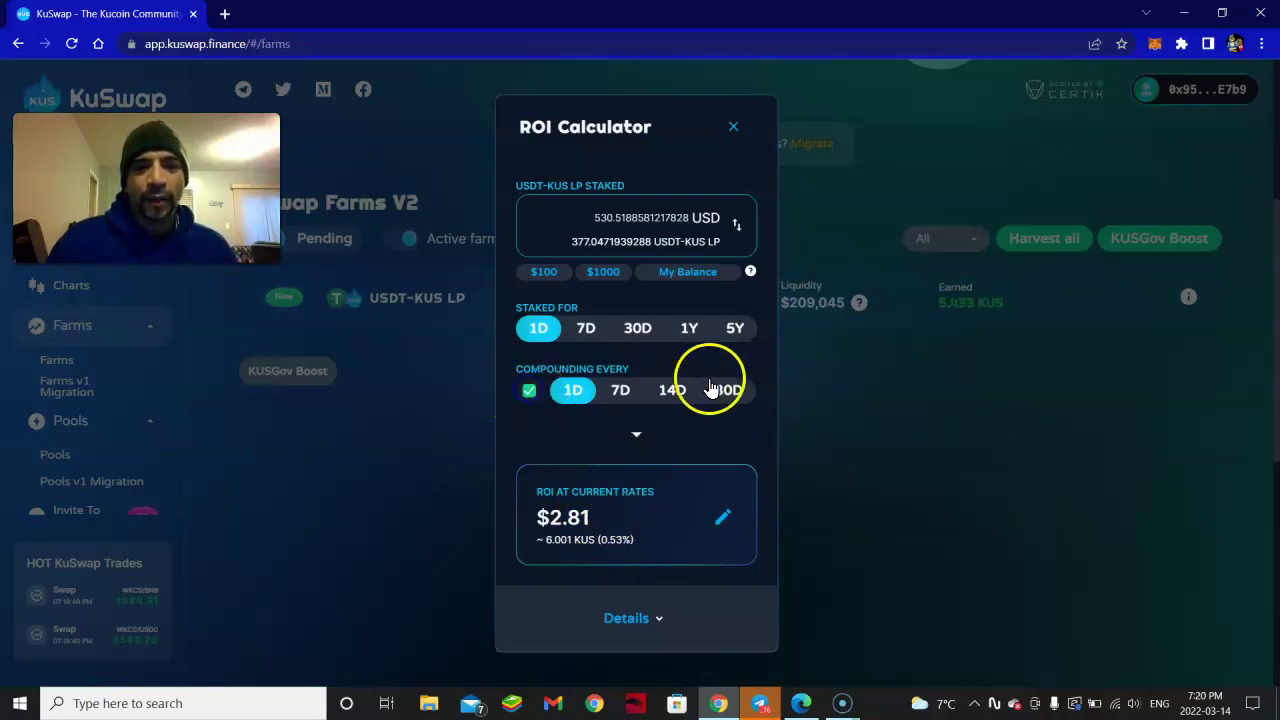
pyautogui.click(688, 330)
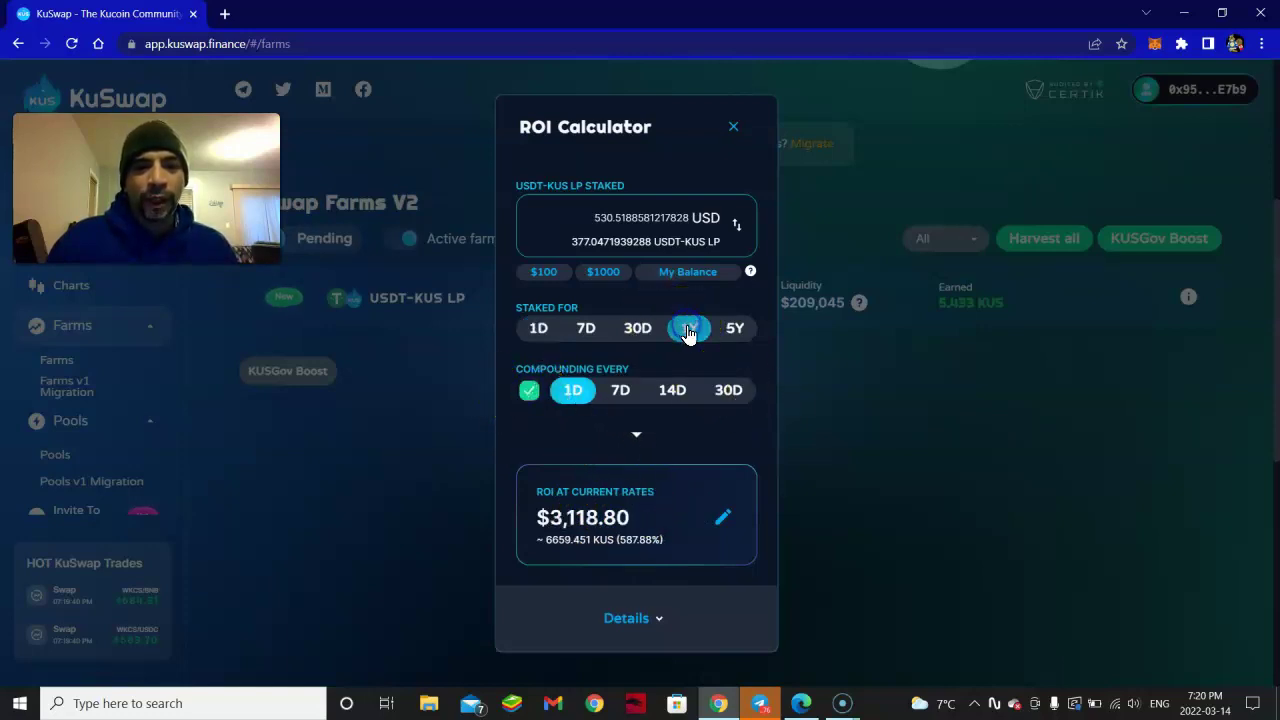
pyautogui.click(665, 397)
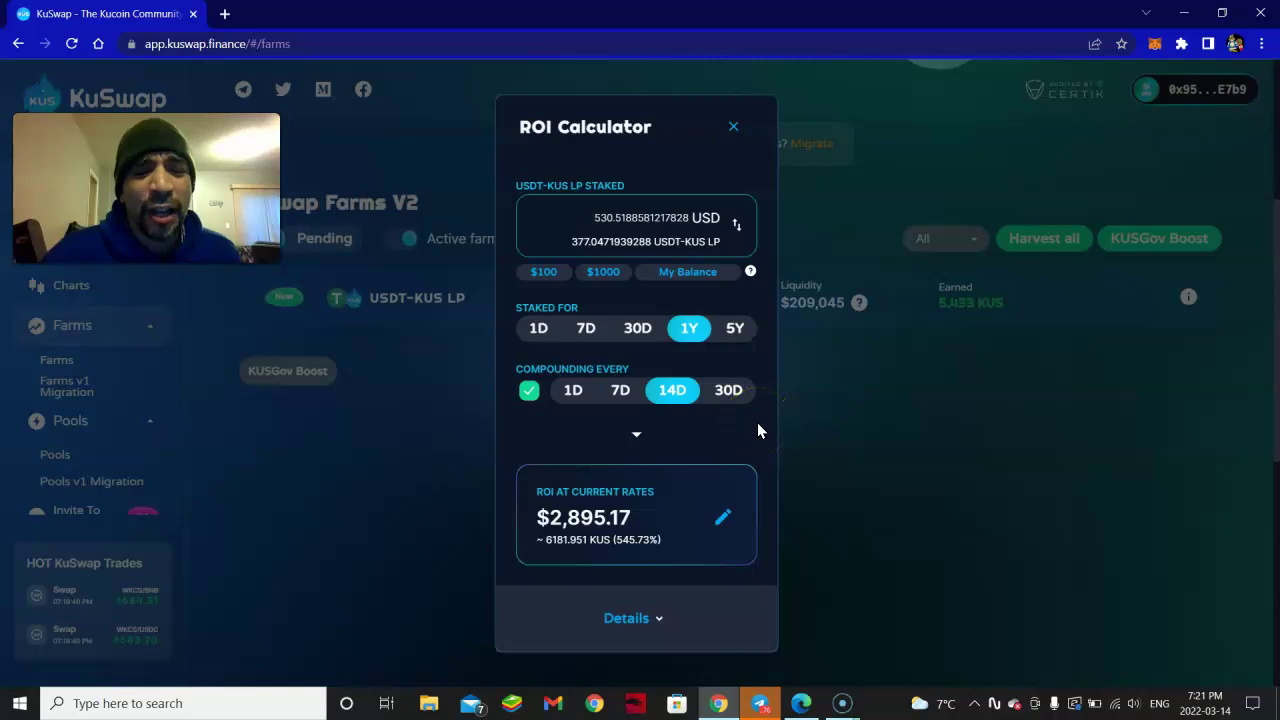
# Compare a five-year projection, then return to one year staked ($2,895.17, 545.73%)
pyautogui.click(736, 328)
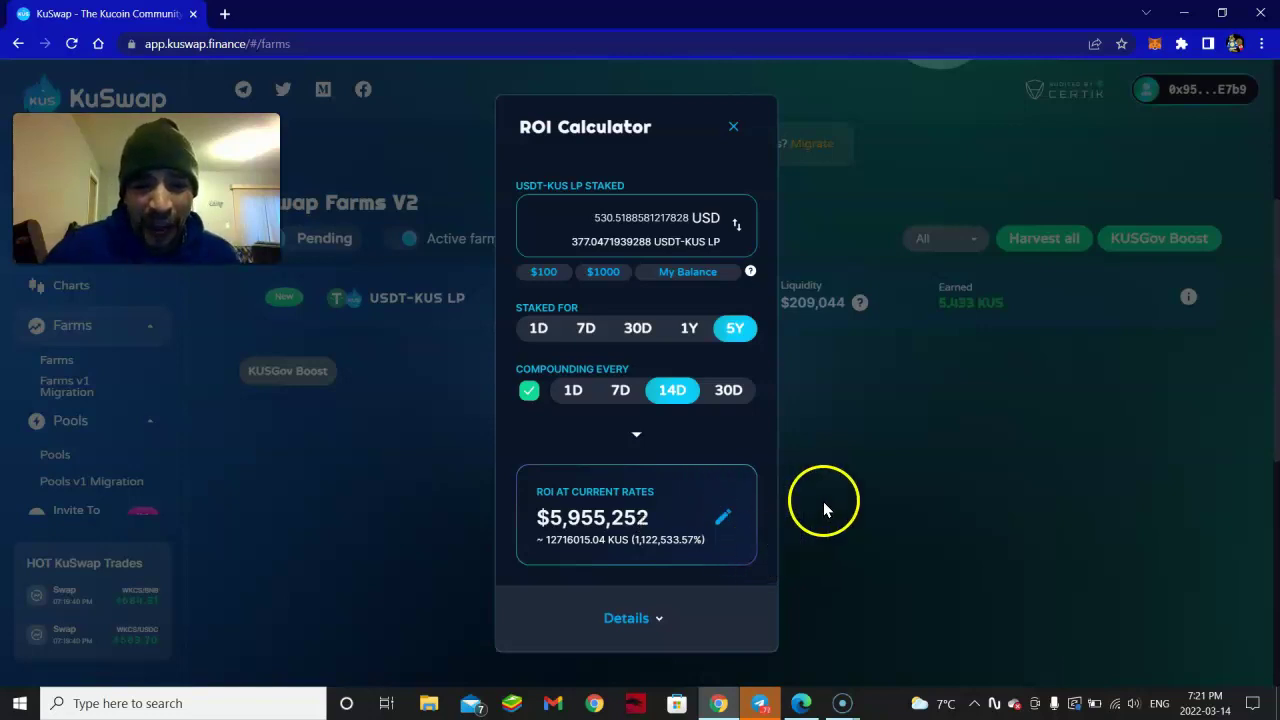
pyautogui.click(697, 330)
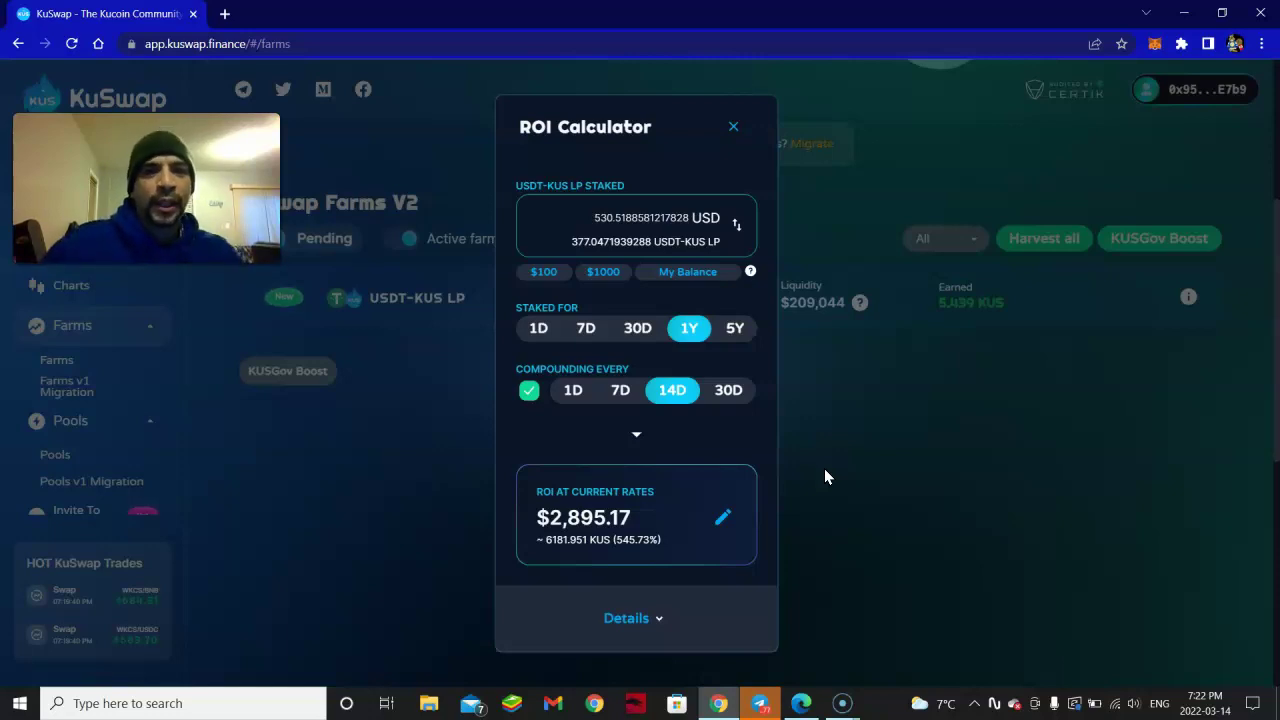
# Close the ROI calculator, back to the USDT-KUS LP farm at 193.36% APR
pyautogui.click(740, 127)
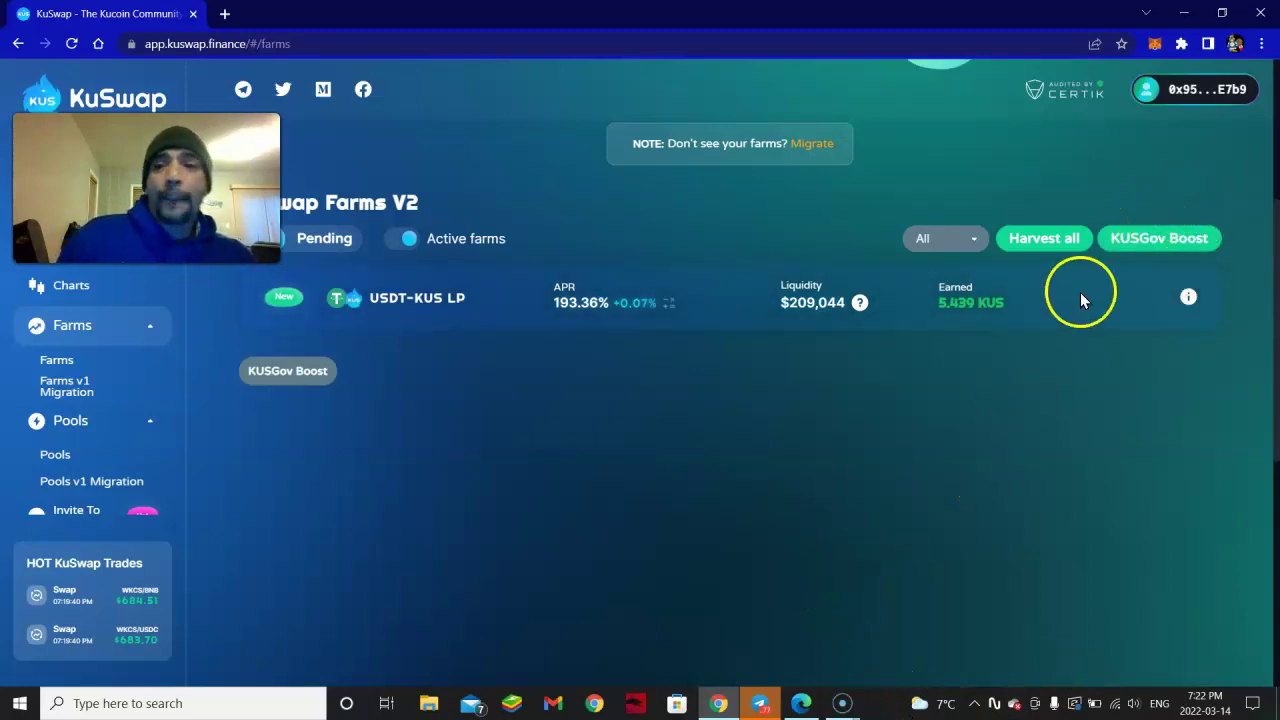
# Follow the KUSGov Bonus dao.kuswap.finance link to the KUS lock page
pyautogui.click(1135, 240)
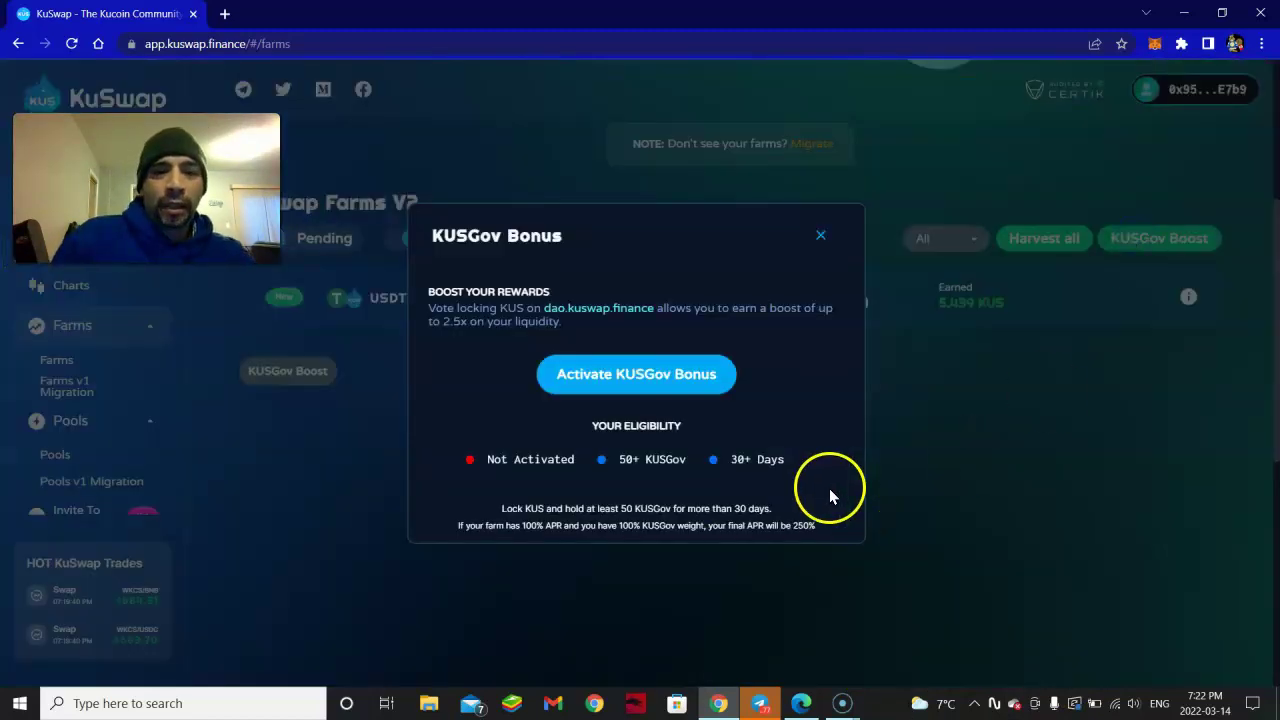
pyautogui.click(620, 309)
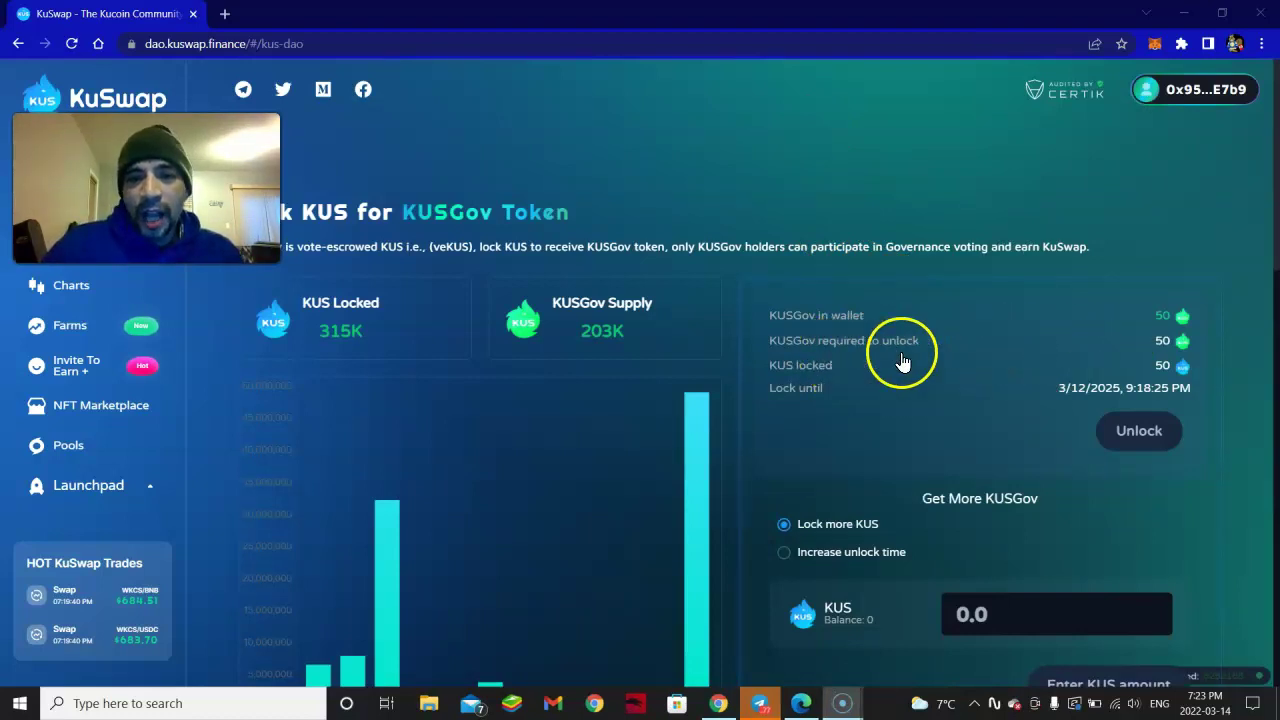
# Review the DAO governance gauges (49,007,444 KUS locked for 36 months), then switch to Edge's Medium article
pyautogui.scroll(-2, 920, 340)
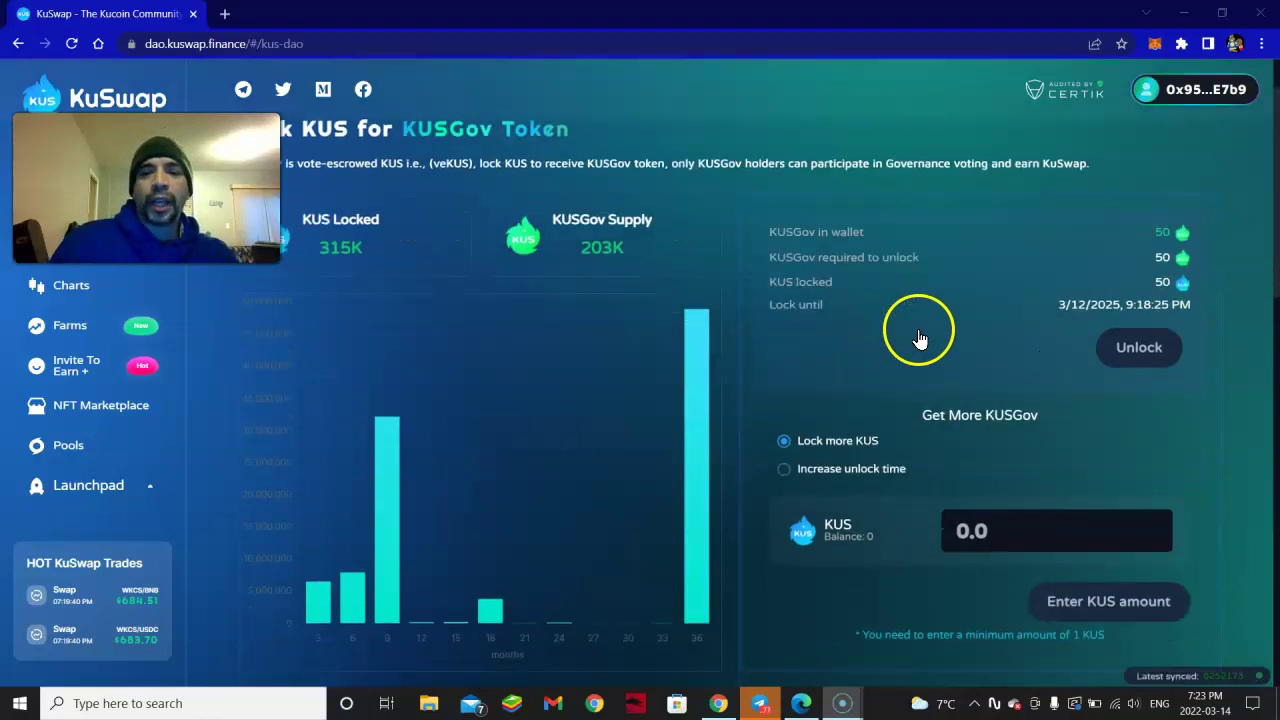
pyautogui.scroll(-2, 920, 316)
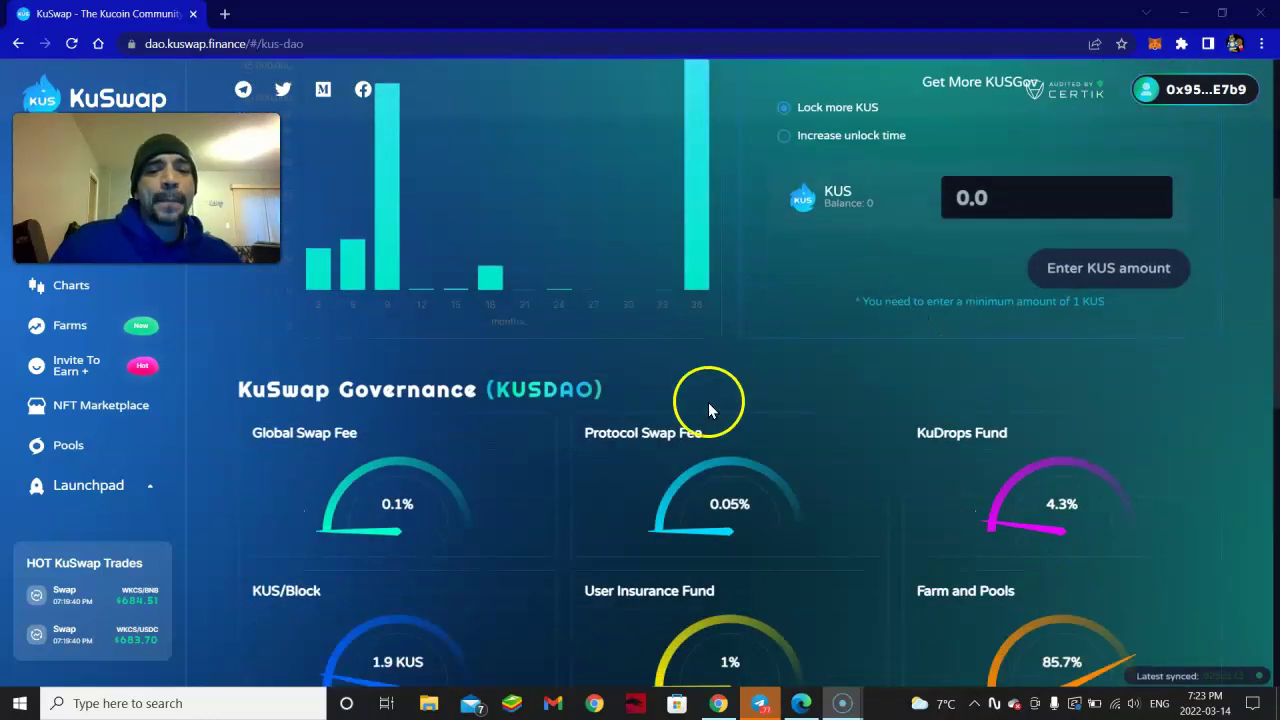
pyautogui.scroll(-2, 708, 406)
pyautogui.scroll(-2, 845, 388)
pyautogui.scroll(5, 846, 391)
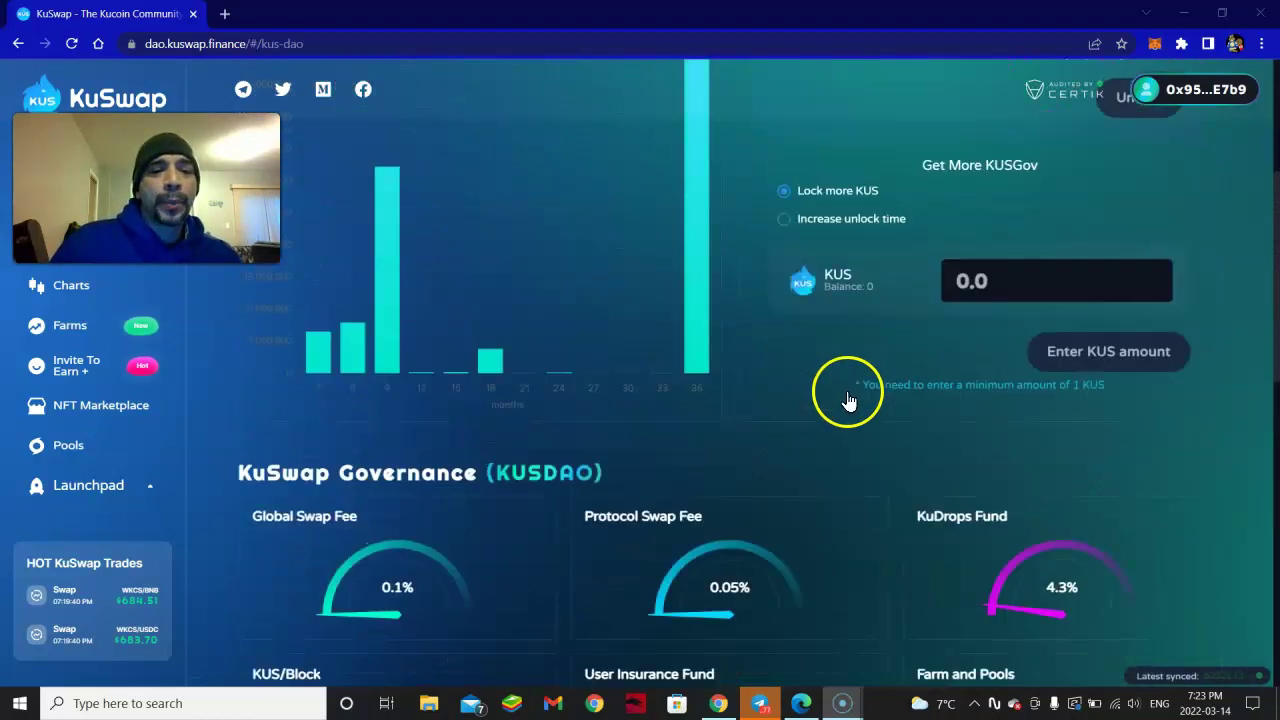
pyautogui.scroll(3, 837, 400)
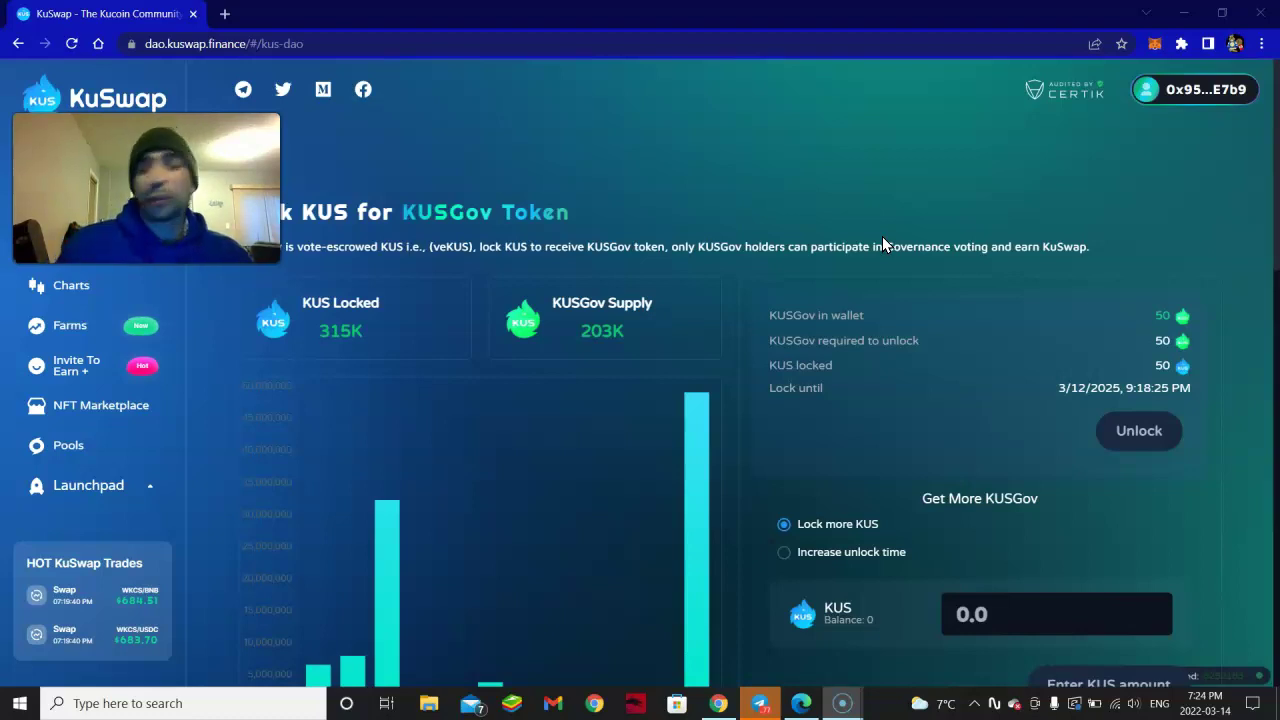
pyautogui.click(1026, 222)
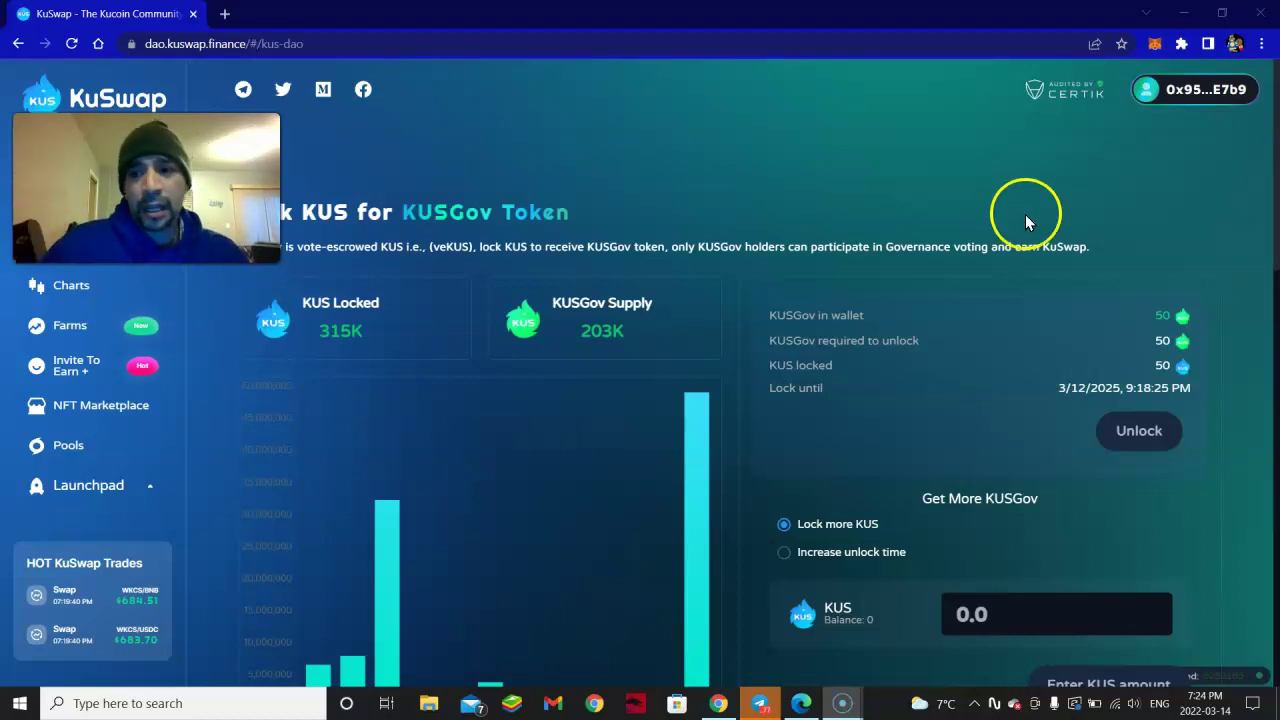
pyautogui.click(1025, 224)
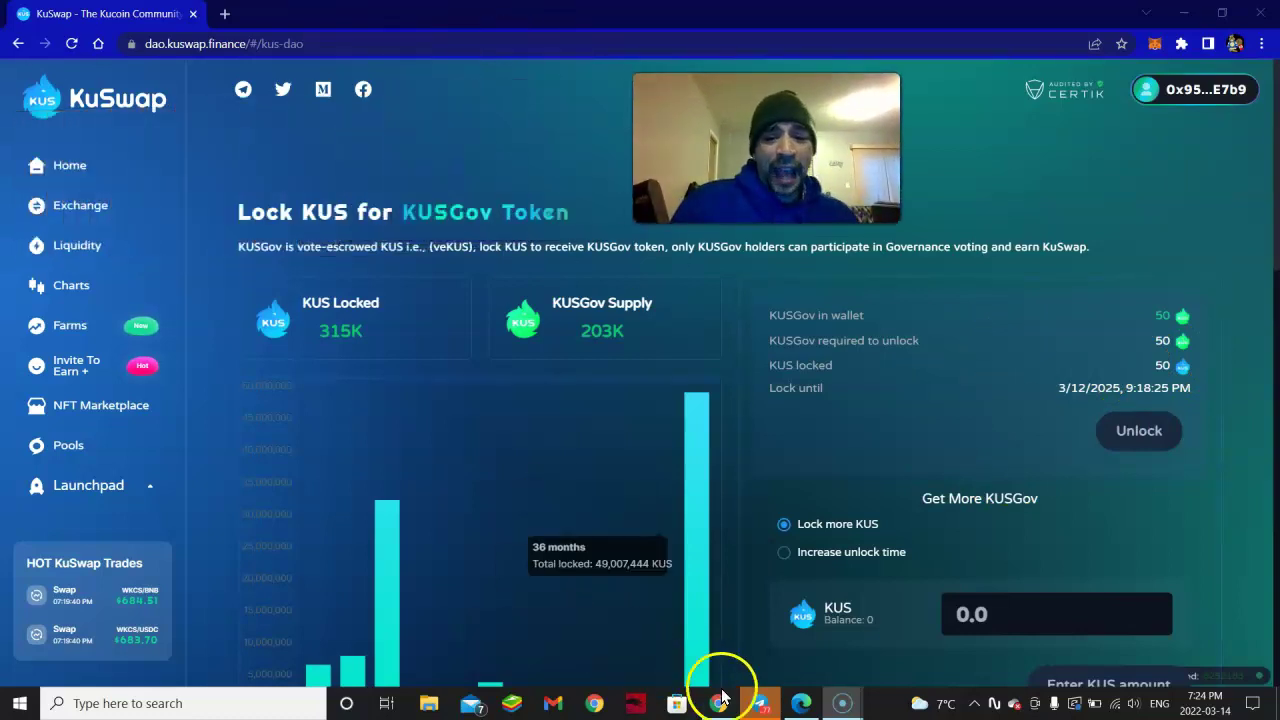
pyautogui.click(801, 701)
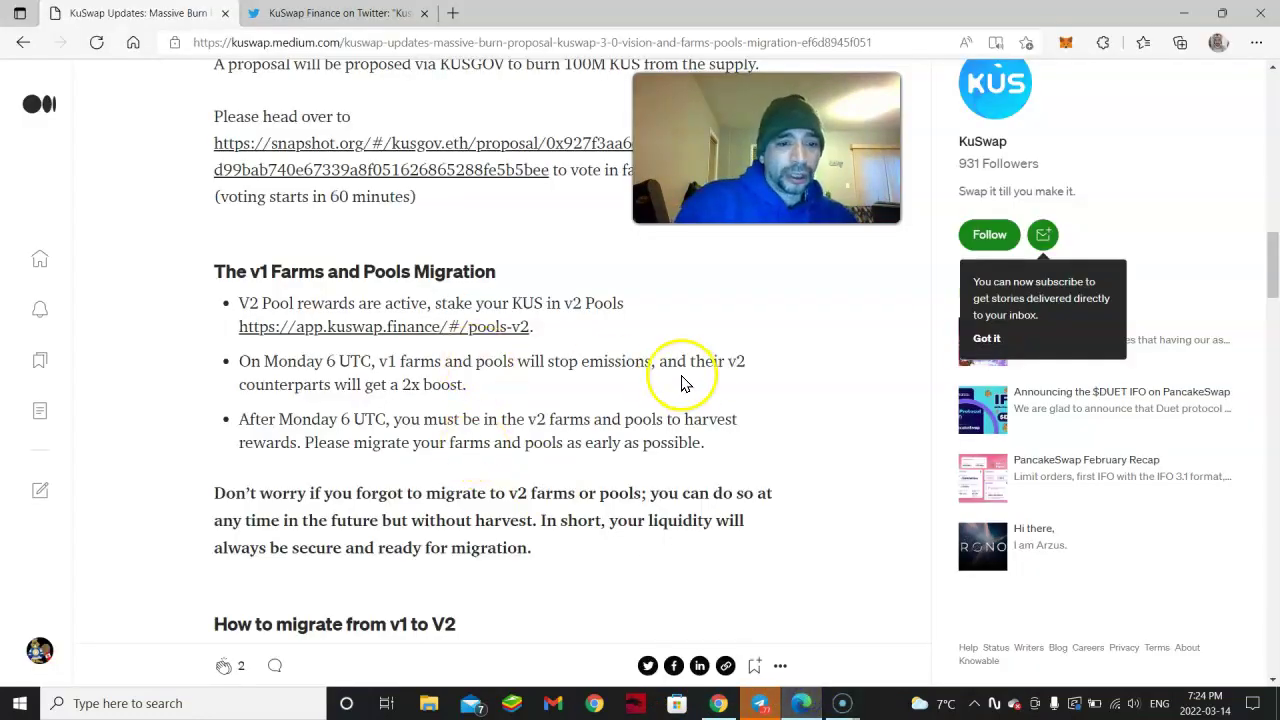
pyautogui.scroll(-3, 627, 479)
pyautogui.scroll(-2, 622, 477)
pyautogui.scroll(-2, 621, 476)
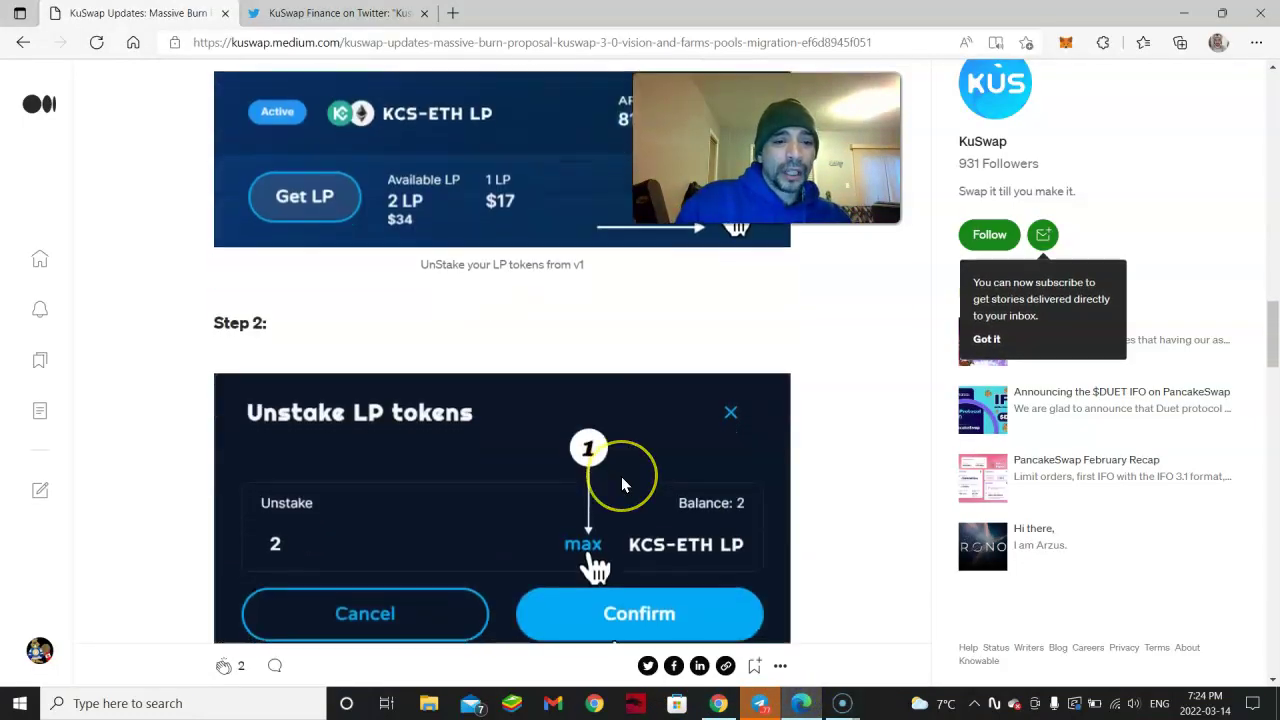
pyautogui.scroll(-4, 621, 476)
pyautogui.scroll(4, 621, 476)
pyautogui.scroll(8, 635, 450)
pyautogui.scroll(6, 623, 437)
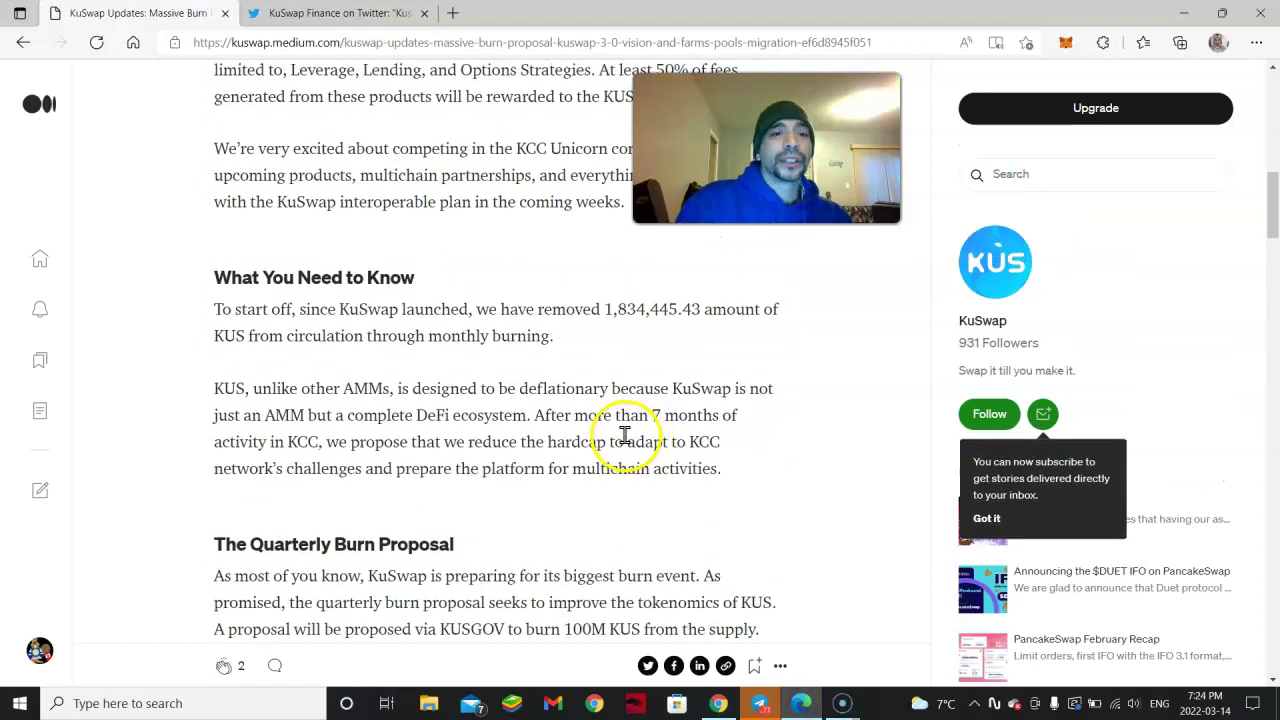
pyautogui.scroll(2, 540, 340)
pyautogui.scroll(3, 535, 343)
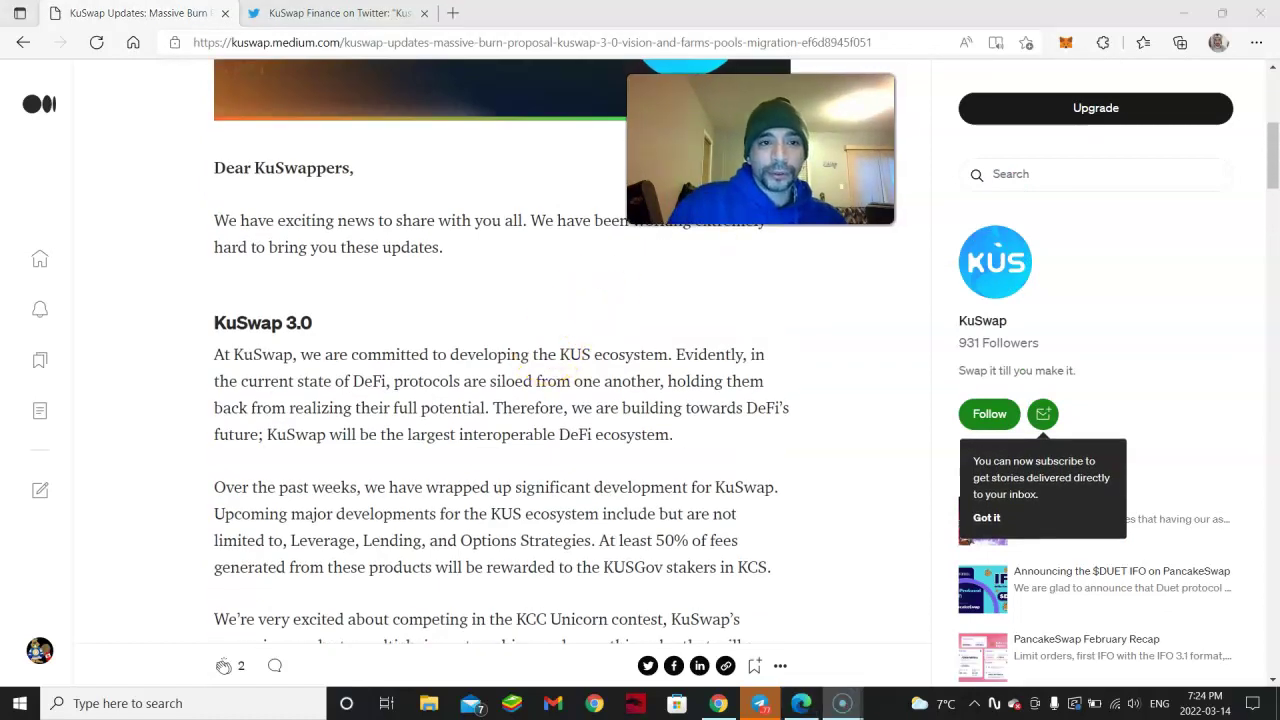
pyautogui.scroll(-2, 587, 362)
pyautogui.scroll(-1, 587, 362)
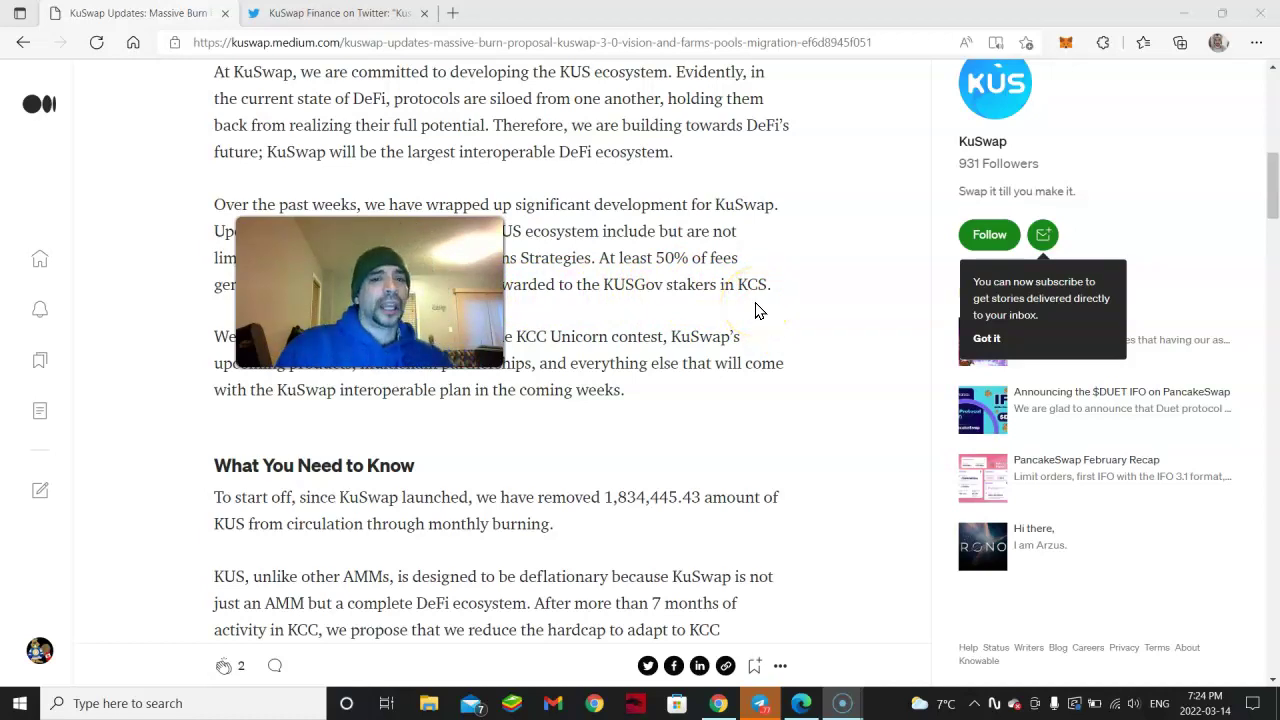
# Back in Chrome, filter the V2 farms to the active USDT-KUS LP farm at 193.36% APR
pyautogui.click(718, 703)
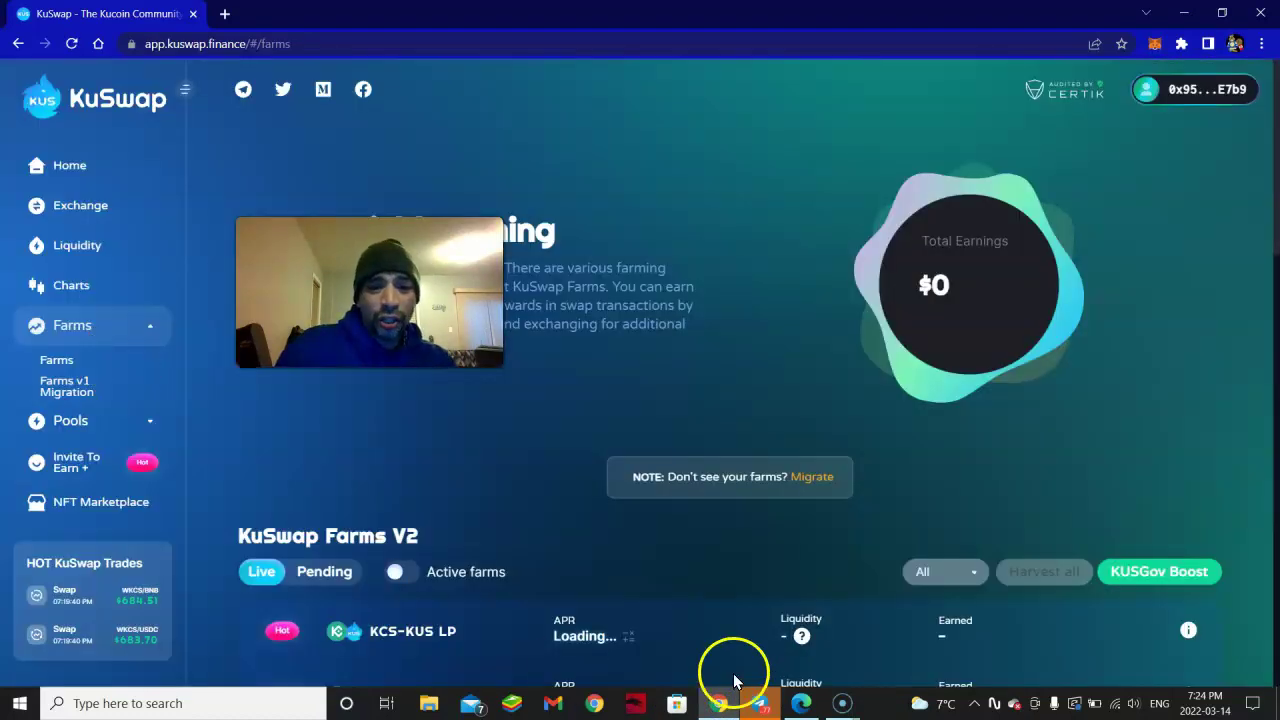
pyautogui.scroll(-2, 492, 530)
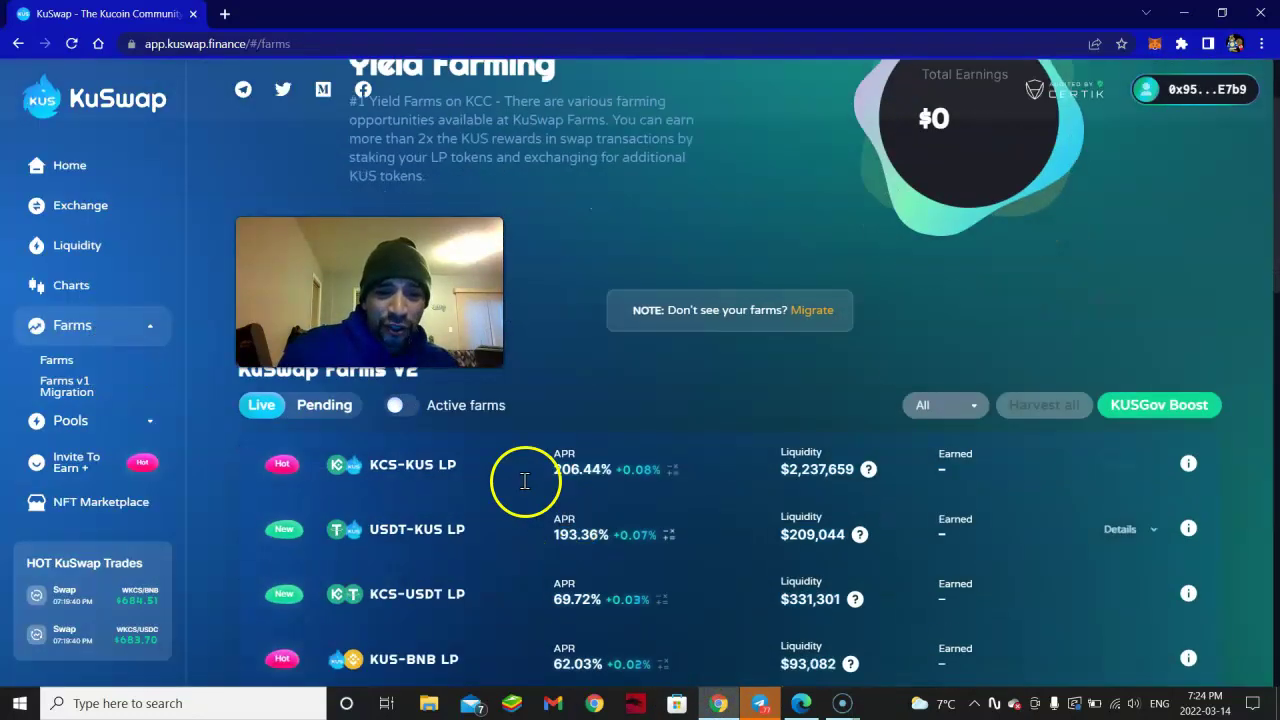
pyautogui.click(393, 405)
pyautogui.scroll(-1, 621, 542)
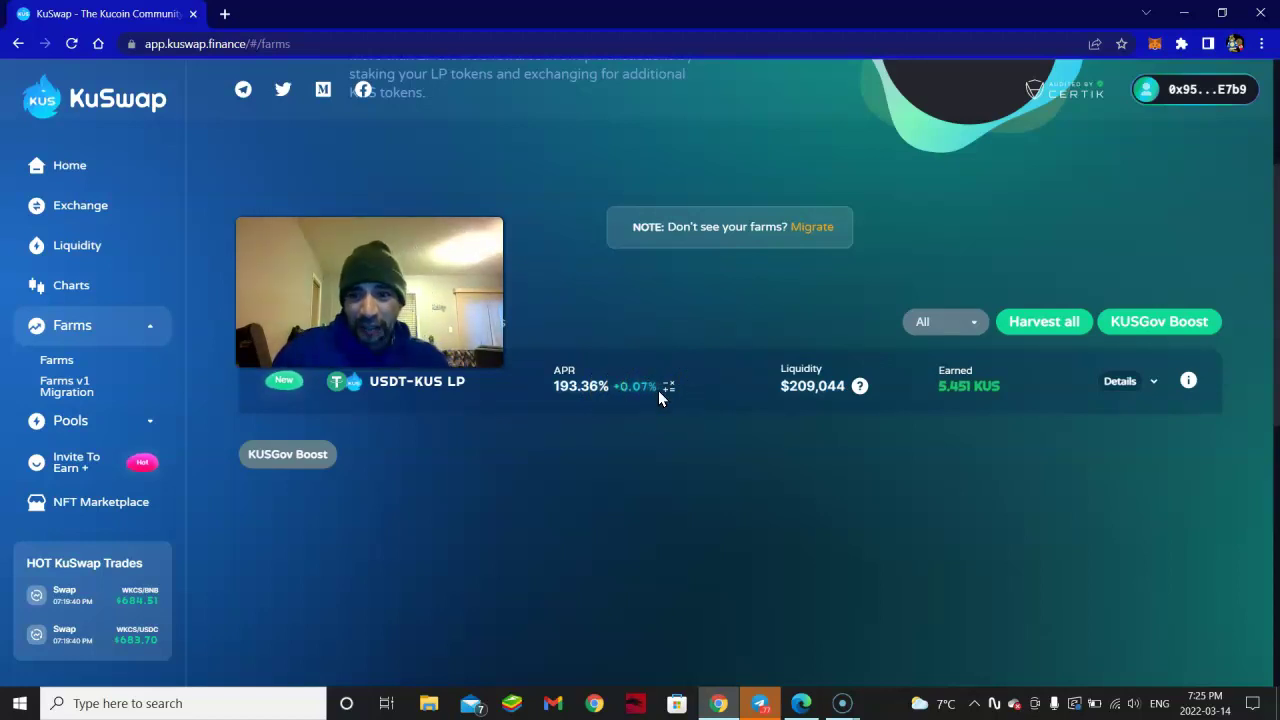
pyautogui.moveTo(658, 390); pyautogui.dragTo(555, 341)
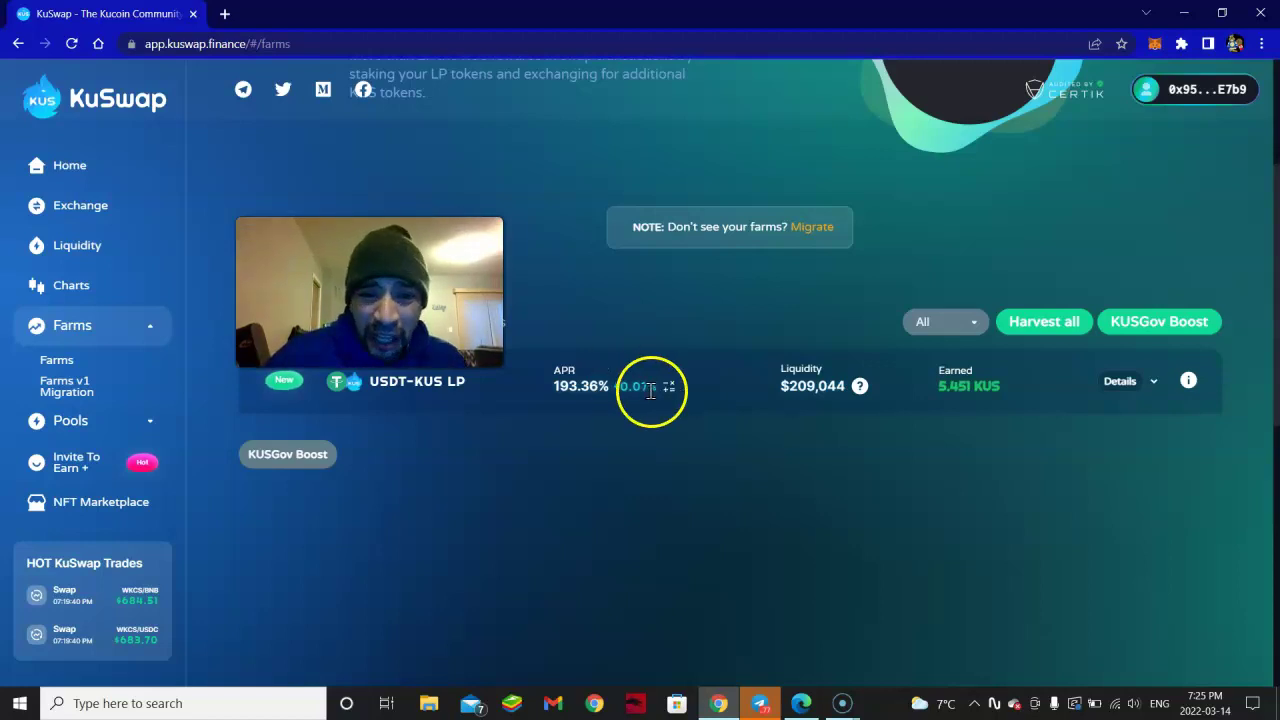